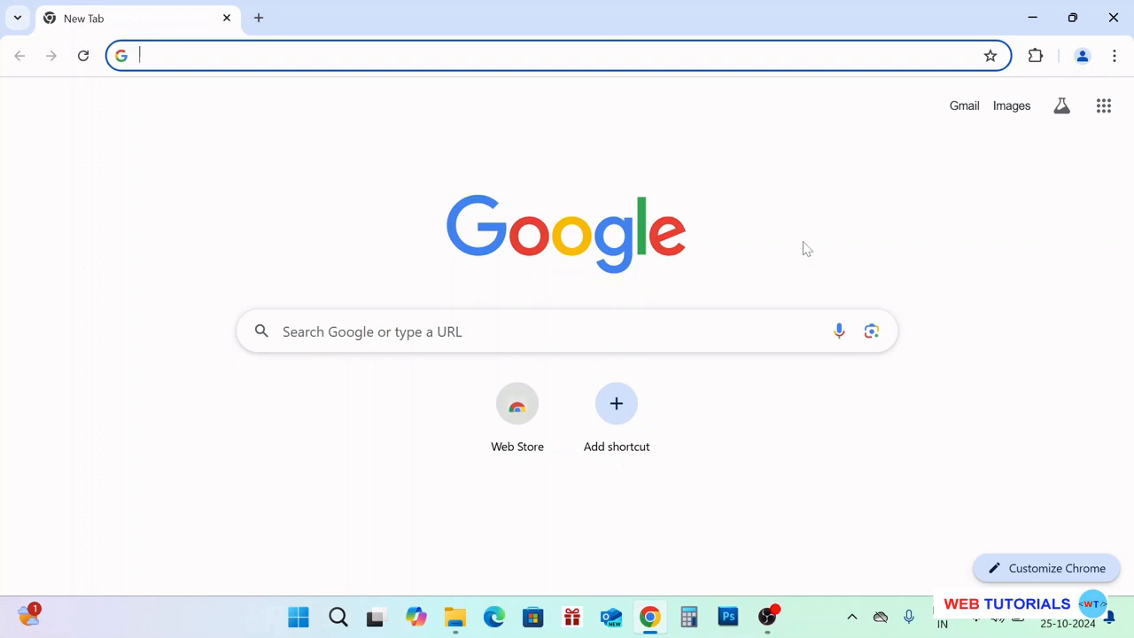
Search the web for "apche" and open The Apache Software Foundation's site in a new tab, switching to it
type("apche")
key("Return")
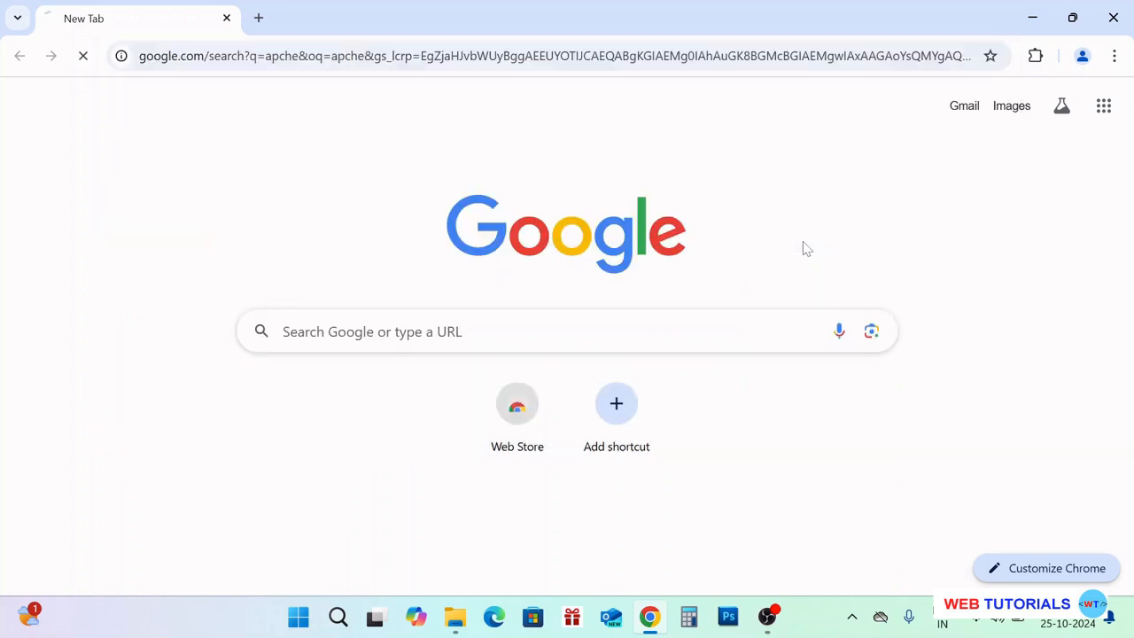
scroll(283, 396, "down", 1)
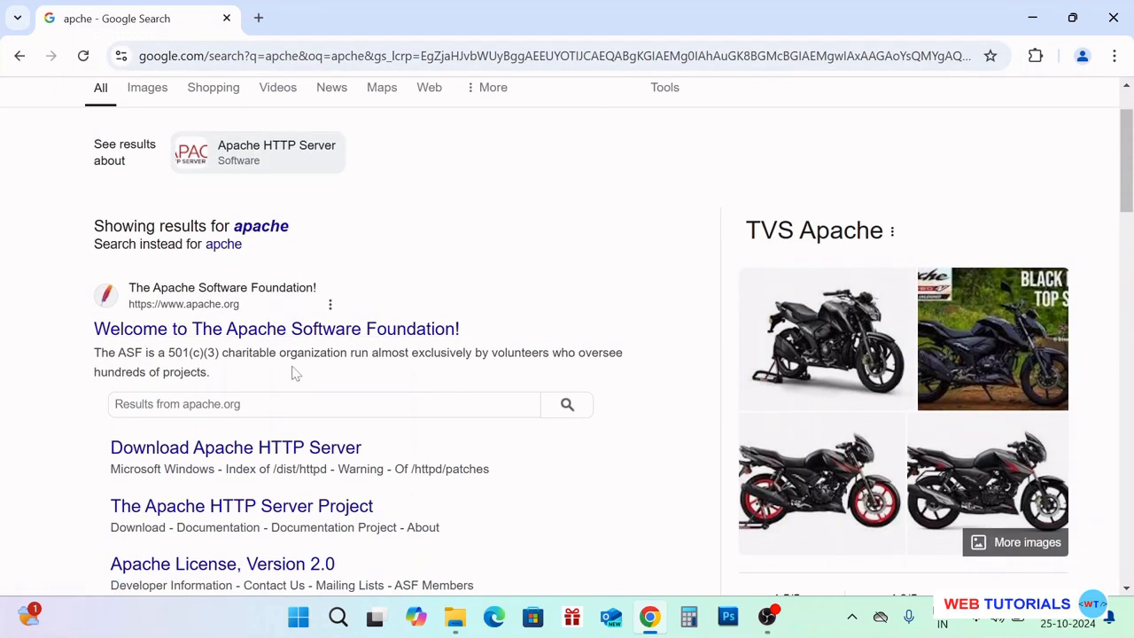
right_click(202, 325)
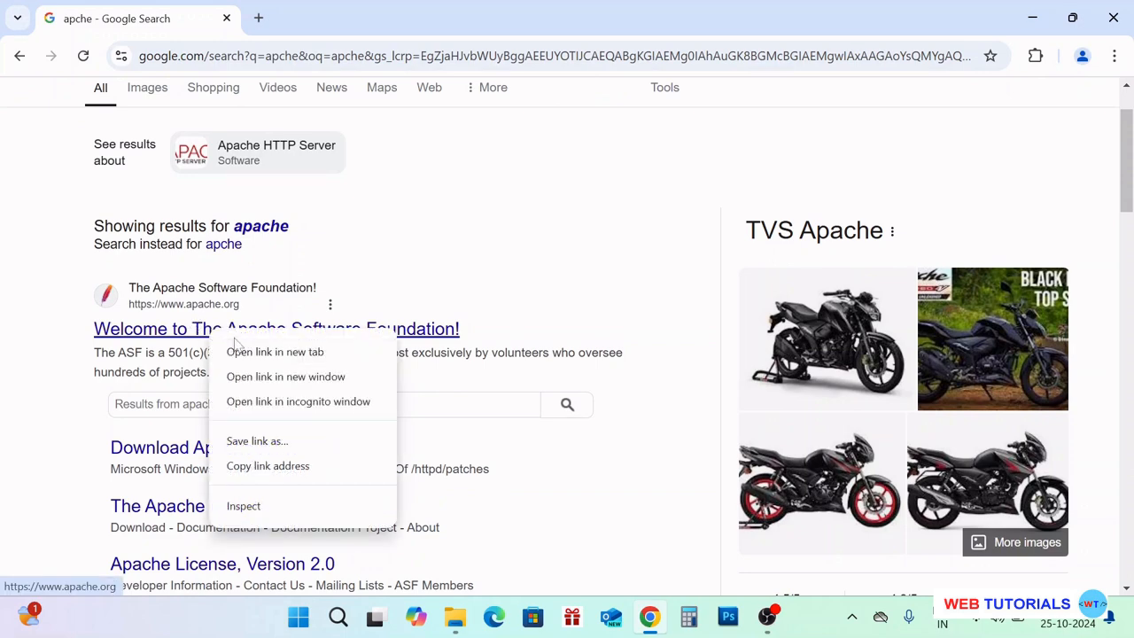
left_click(266, 349)
left_click(335, 32)
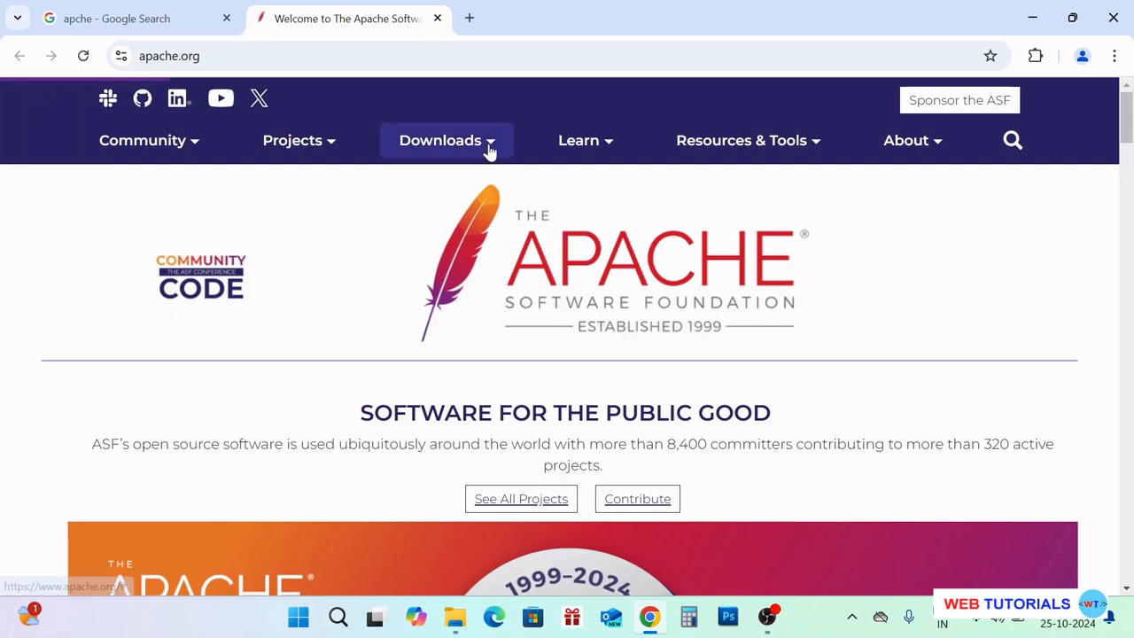
Go to the Apache Distribution Directory from the site's downloads and open its httpd folder
left_click(488, 148)
left_click(472, 199)
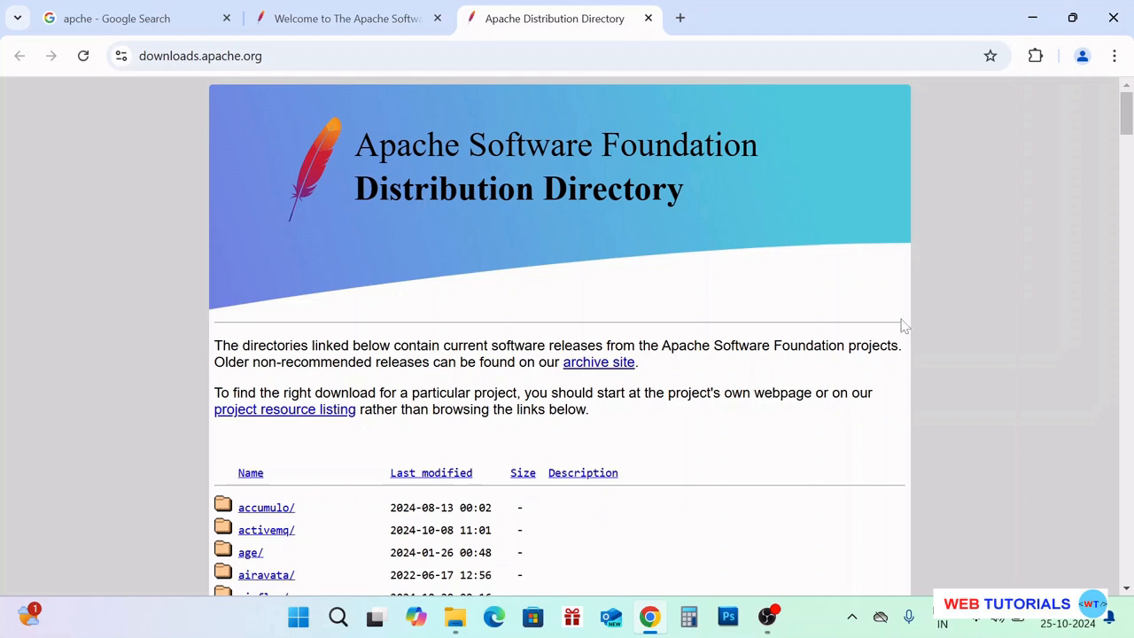
scroll(904, 323, "down", 2)
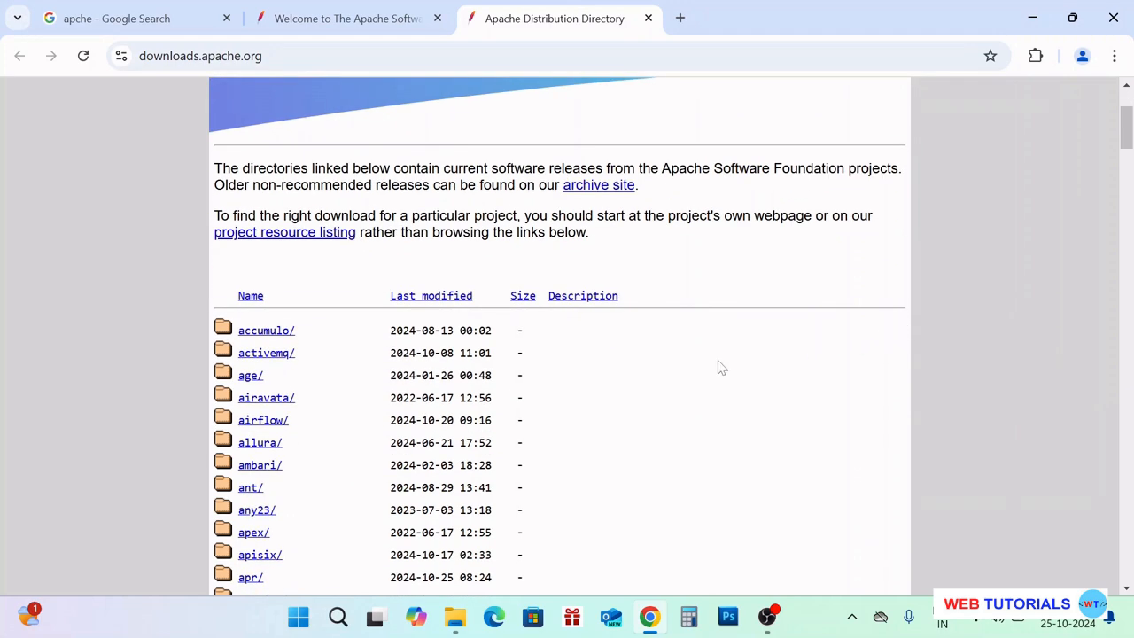
scroll(722, 368, "down", 5)
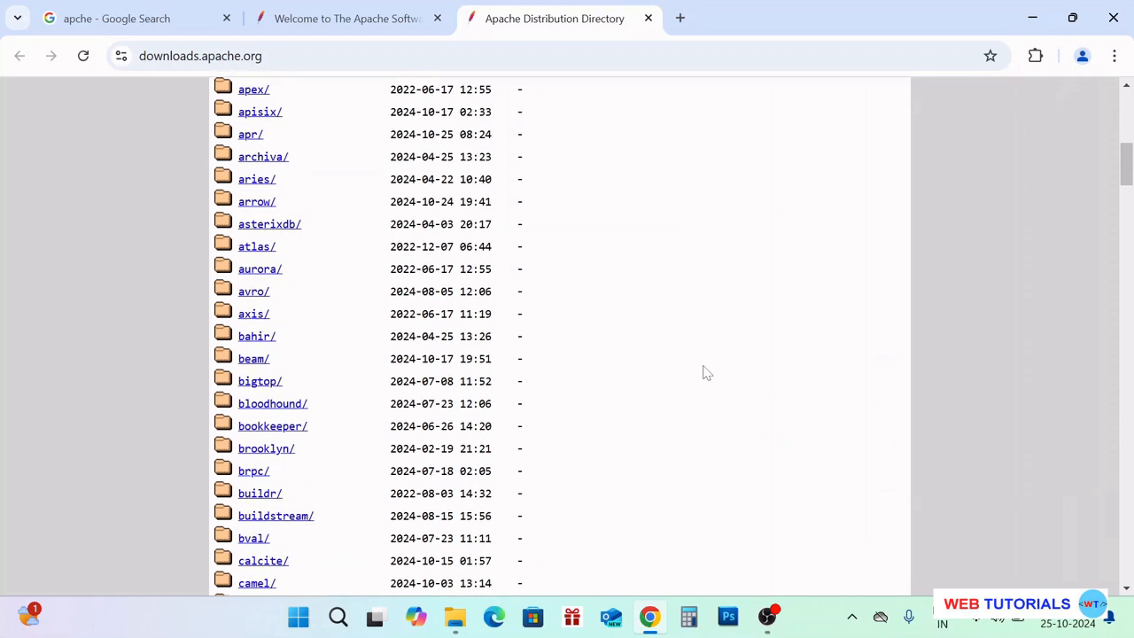
scroll(671, 371, "down", 7)
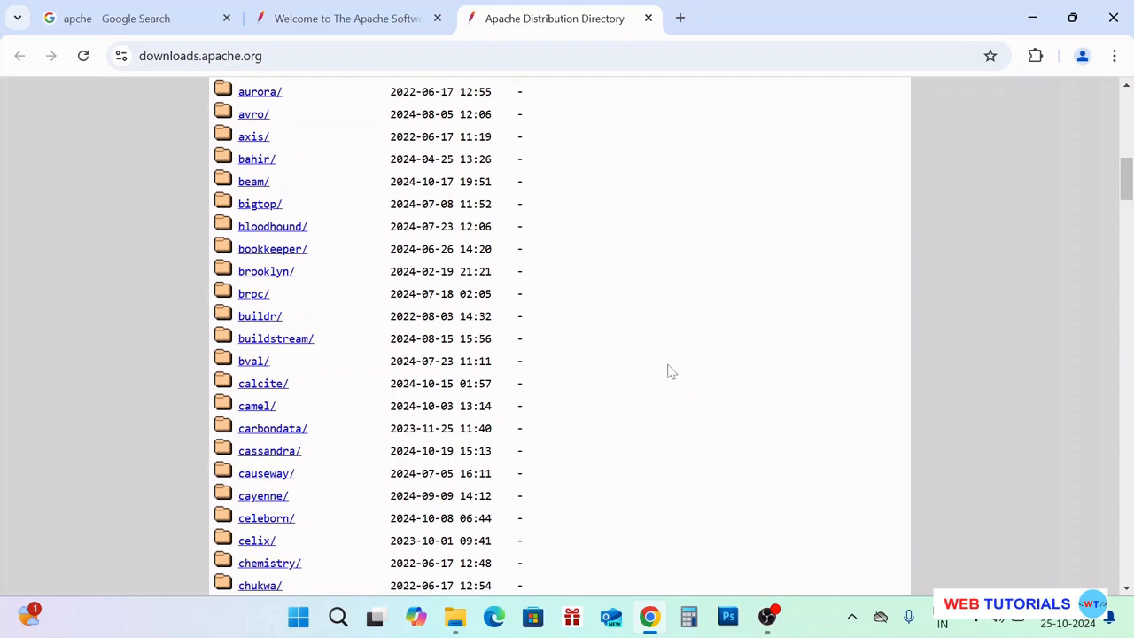
scroll(671, 371, "down", 6)
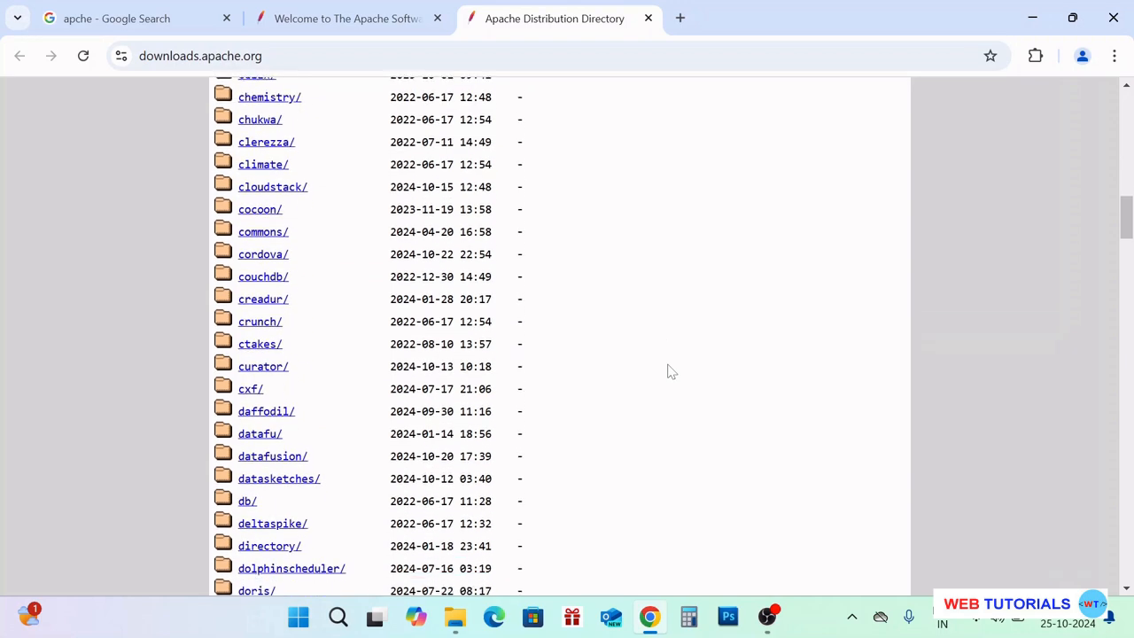
scroll(671, 372, "down", 5)
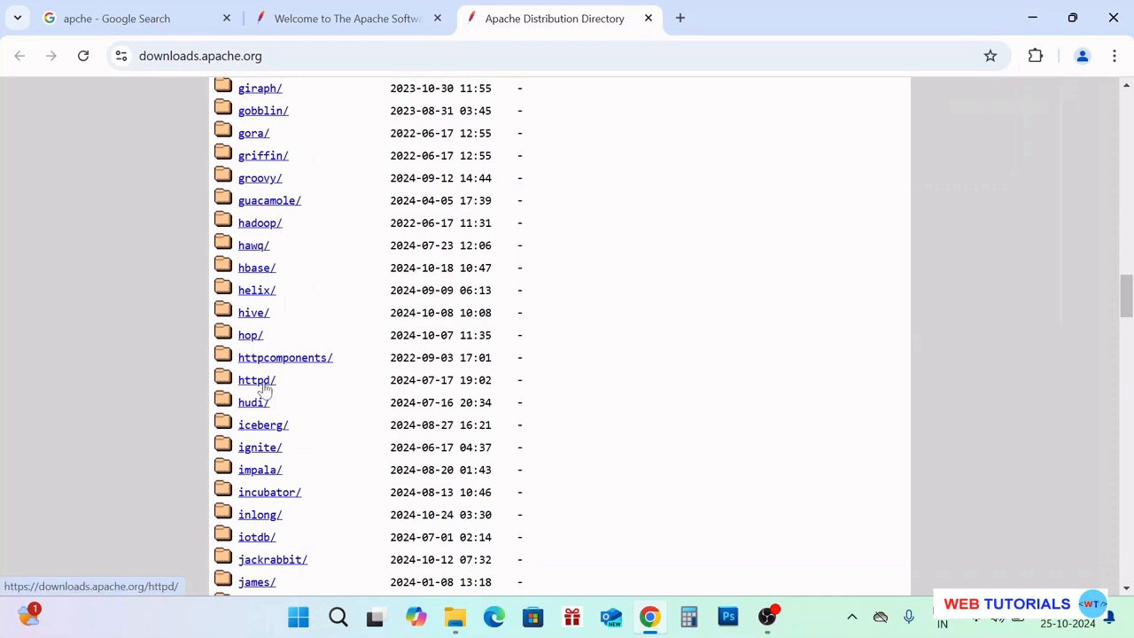
left_click(265, 390)
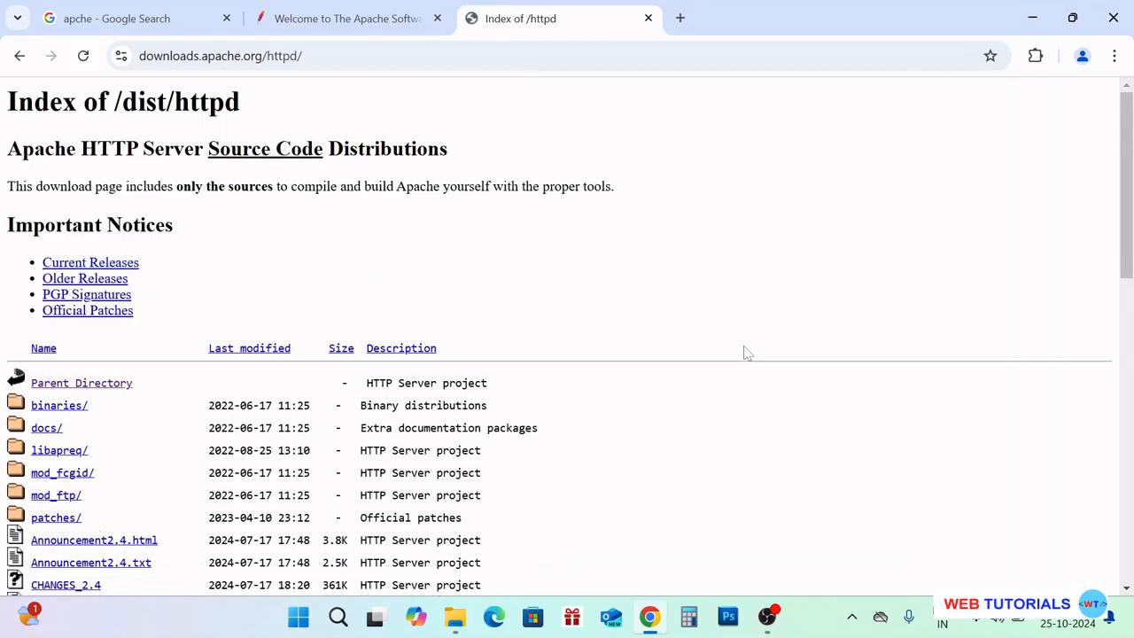
Open the Apache HTTP Server Download Page linked under Current Releases
scroll(747, 353, "down", 3)
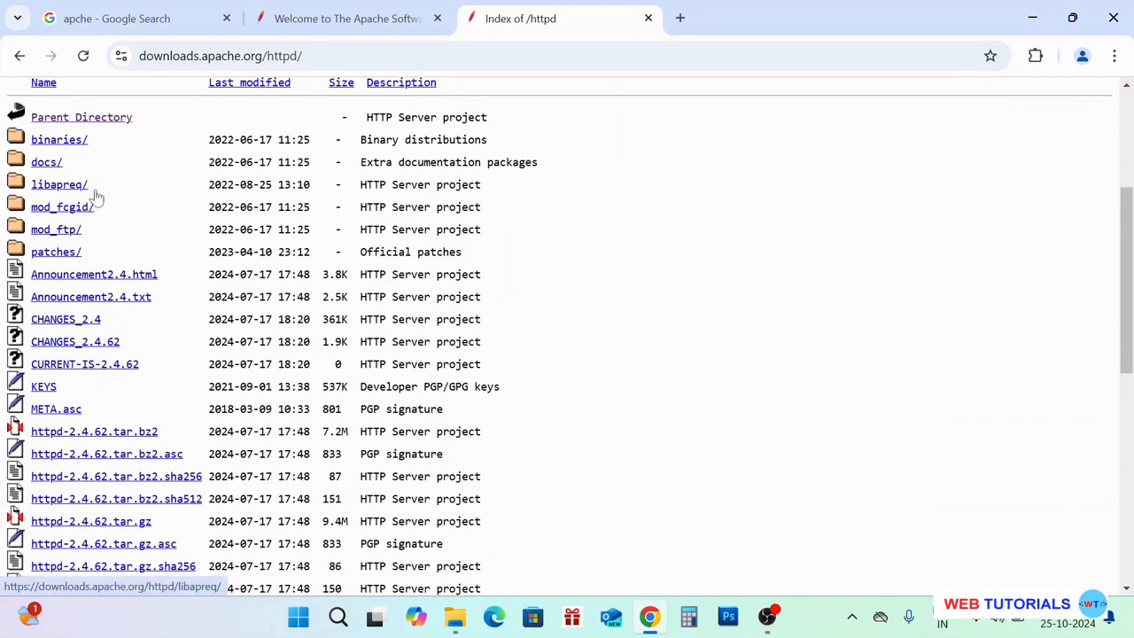
scroll(778, 232, "down", 2)
scroll(778, 232, "down", 1)
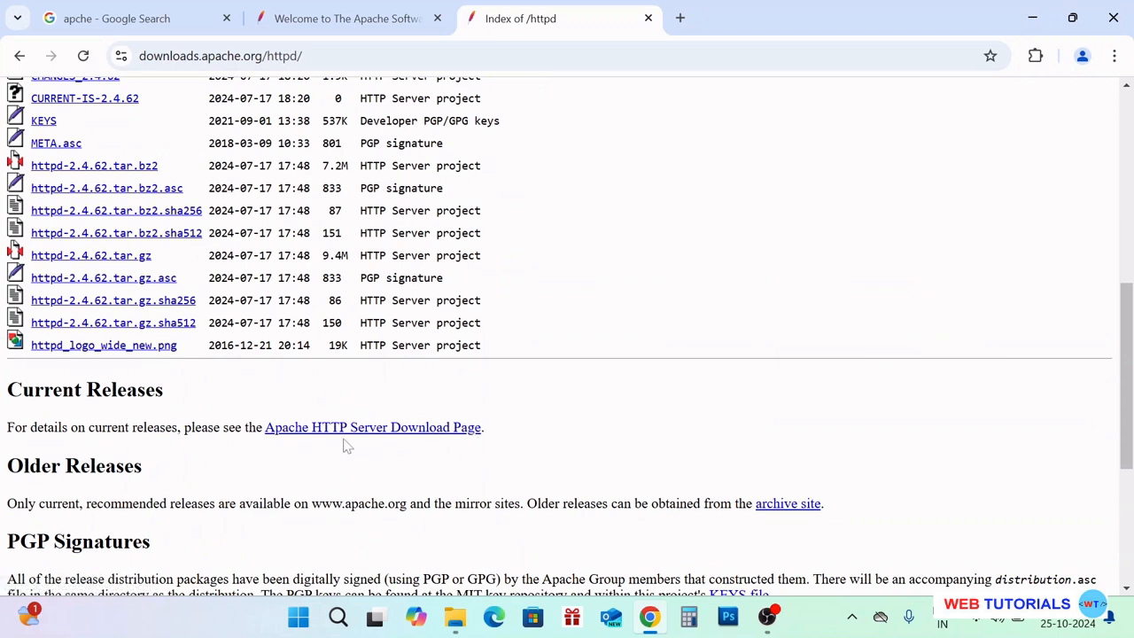
left_click(441, 429)
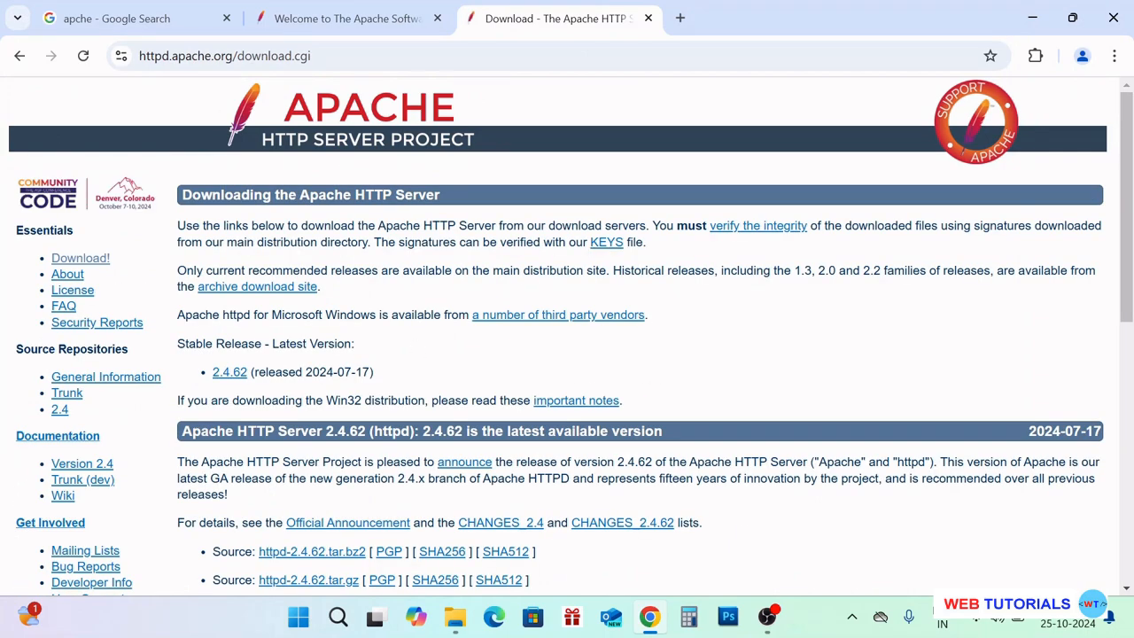
Open the page of third party vendors for Apache httpd on Microsoft Windows in a new tab and switch to it
scroll(682, 381, "down", 1)
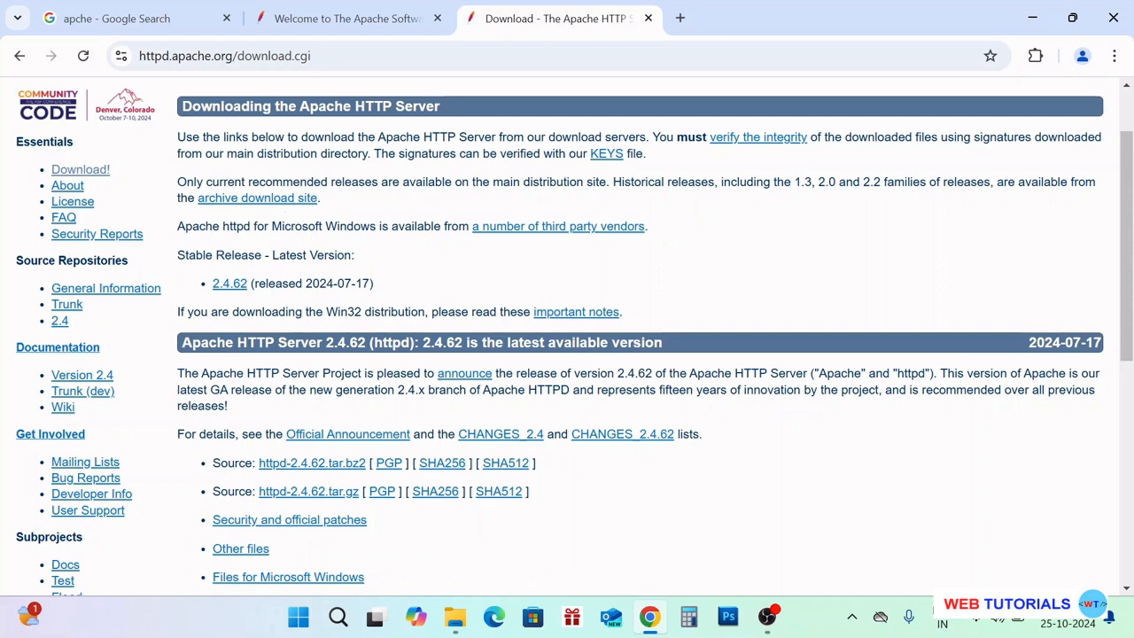
left_click_drag(188, 226, 386, 228)
left_click(518, 256)
scroll(529, 274, "up", 2)
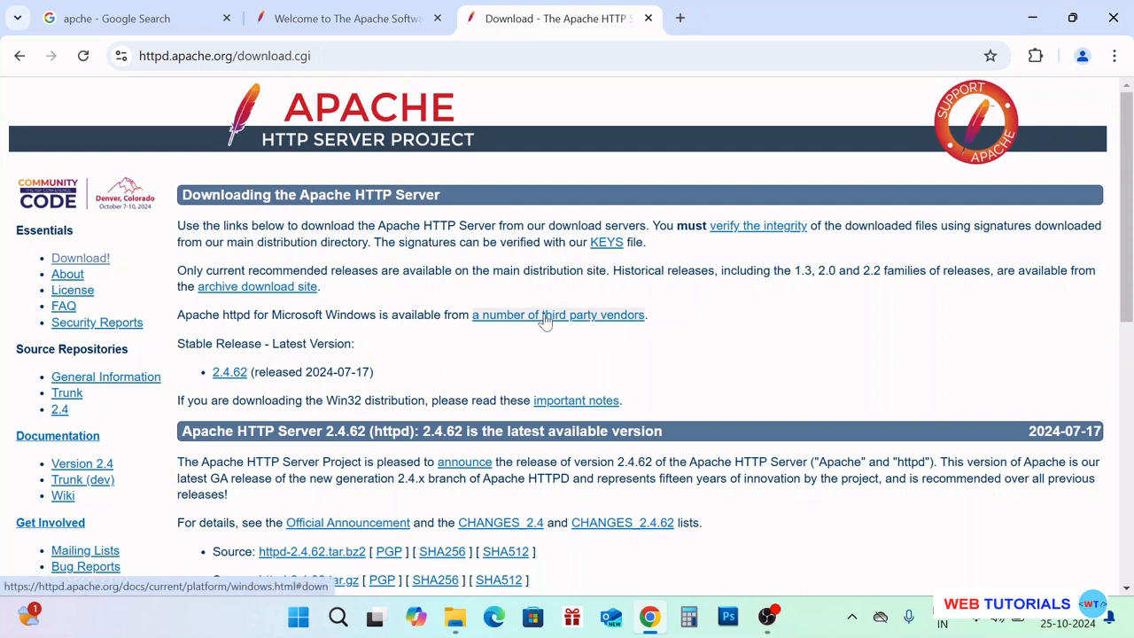
right_click(544, 321)
left_click(620, 336)
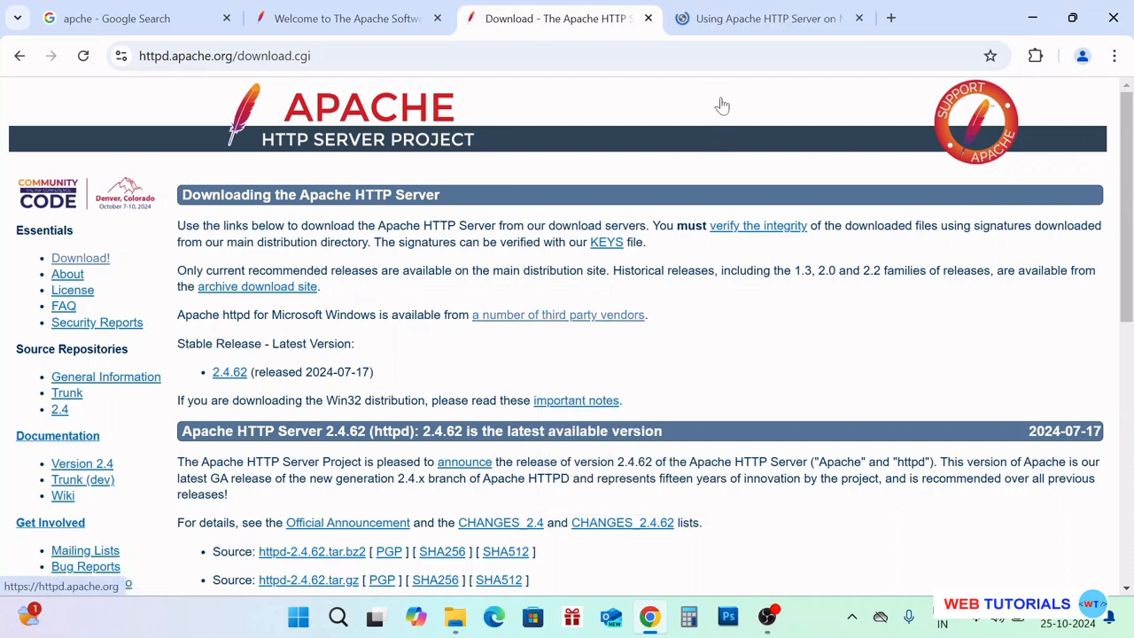
left_click(744, 19)
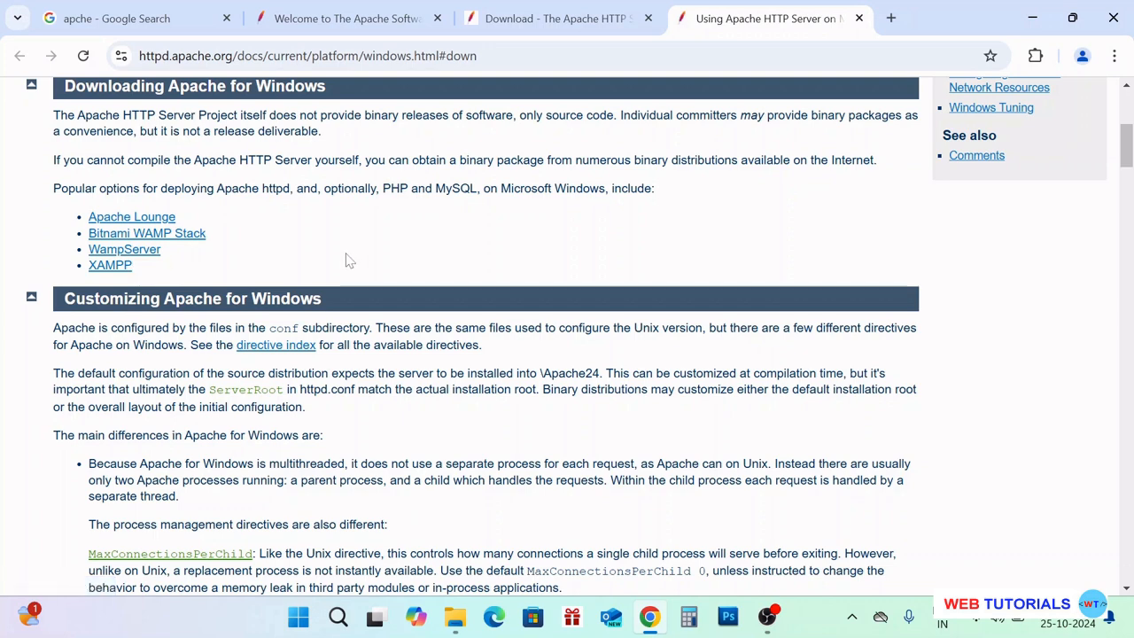
Go to Apache Lounge and download httpd-2.4.62-240904-win64-VS17.zip, dismissing the ad
left_click(126, 222)
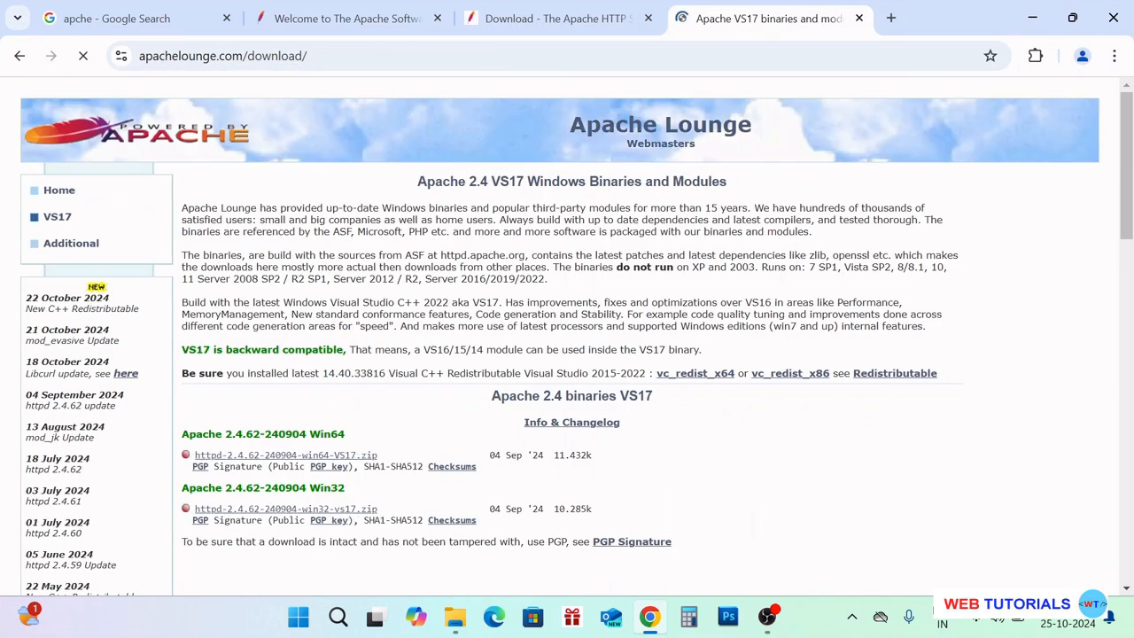
scroll(873, 370, "down", 1)
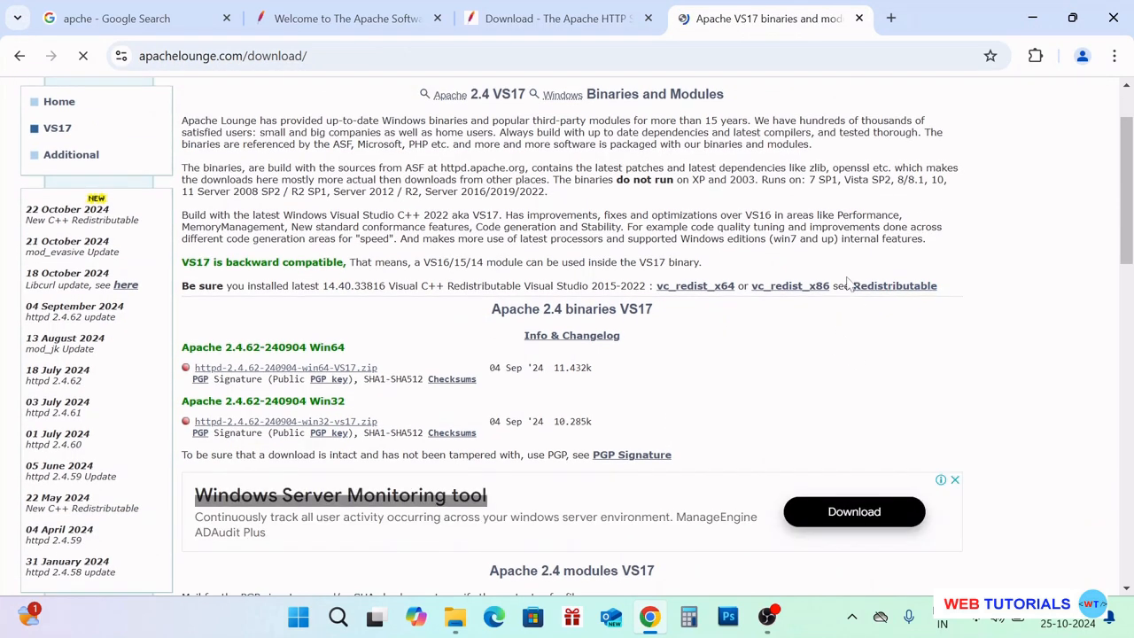
scroll(364, 325, "down", 1)
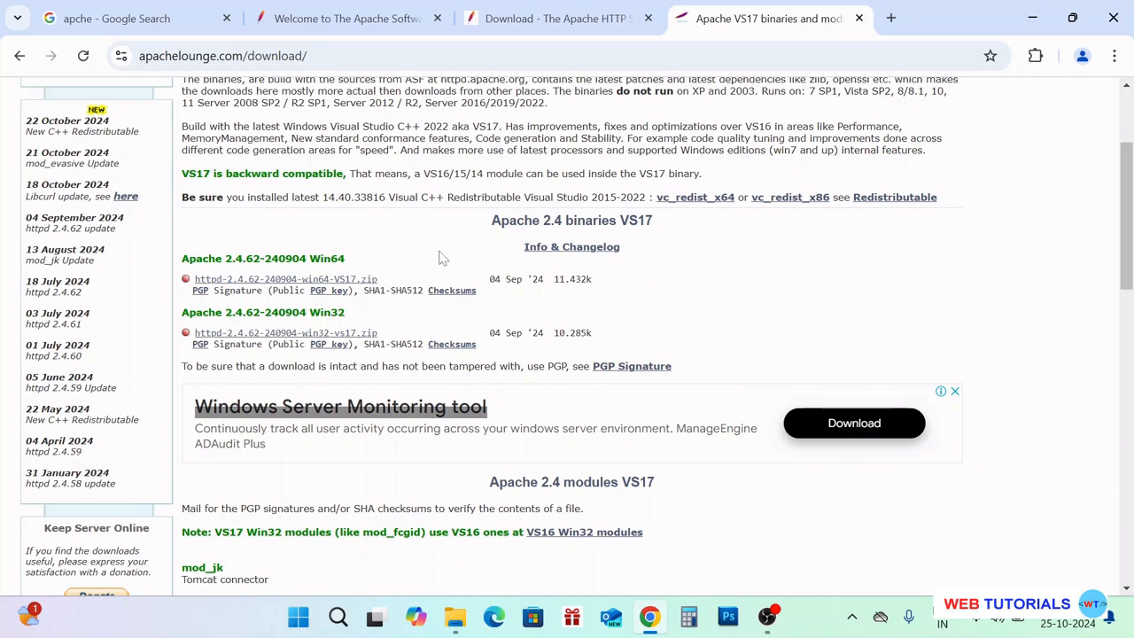
left_click(330, 281)
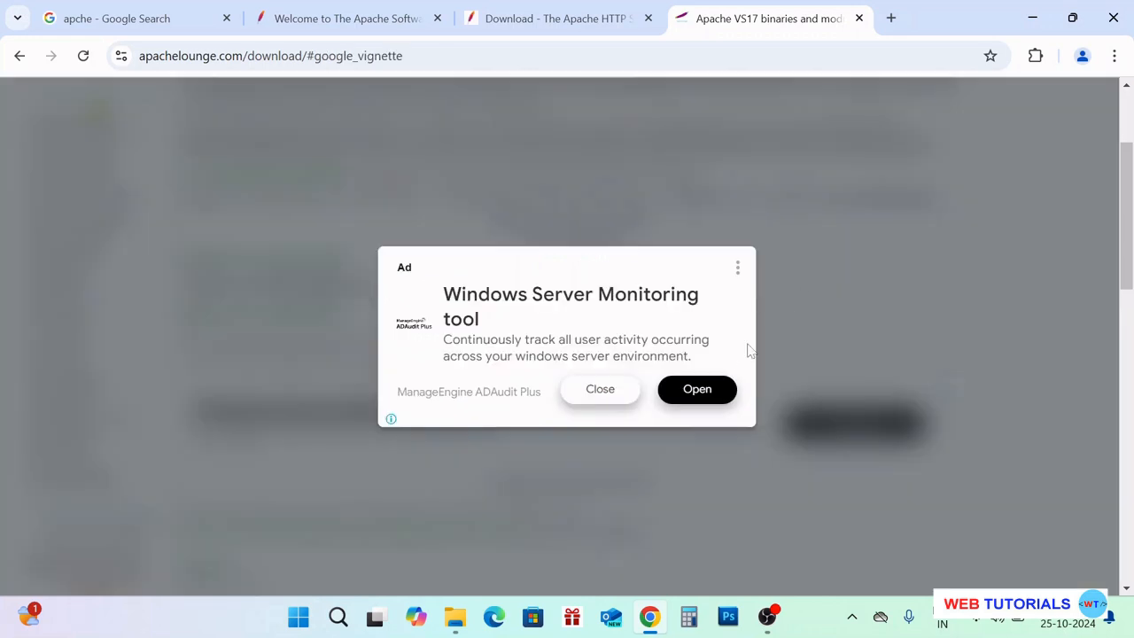
left_click(601, 389)
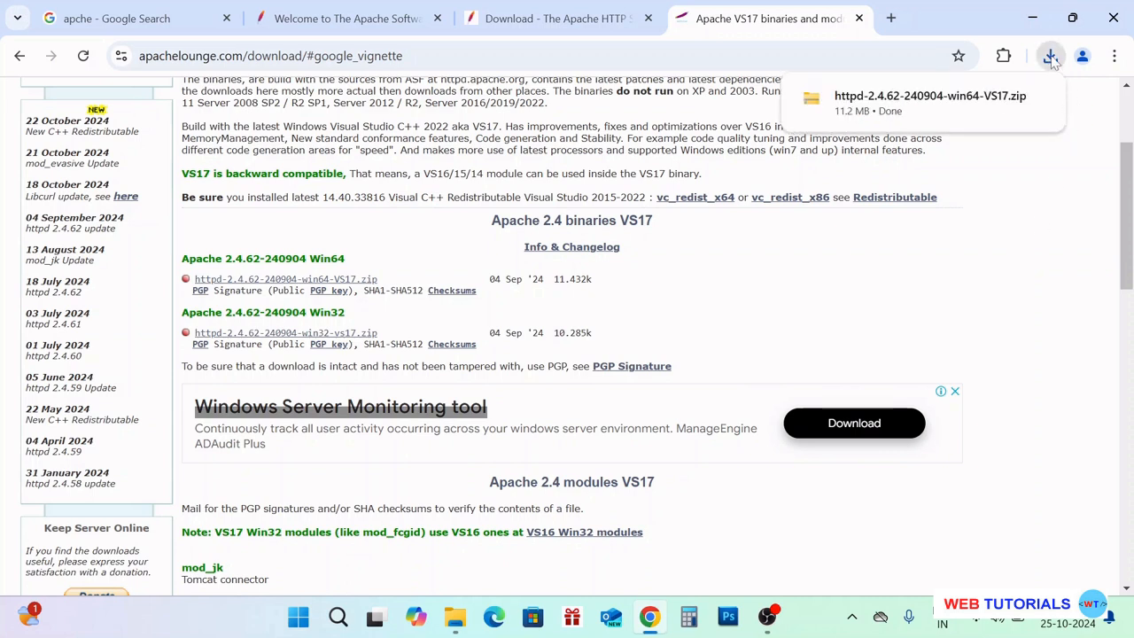
Show the downloaded zip in its folder, extract it with WinRAR into httpd-2.4.62-240904-win64-VS17, and open the extracted folder
left_click(1004, 98)
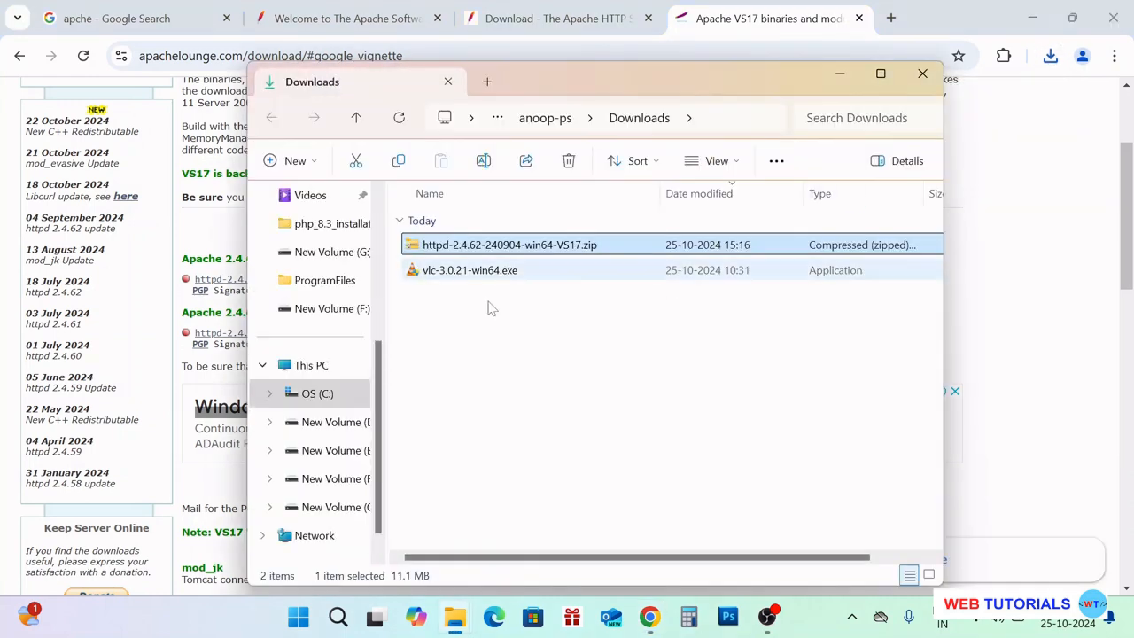
right_click(582, 252)
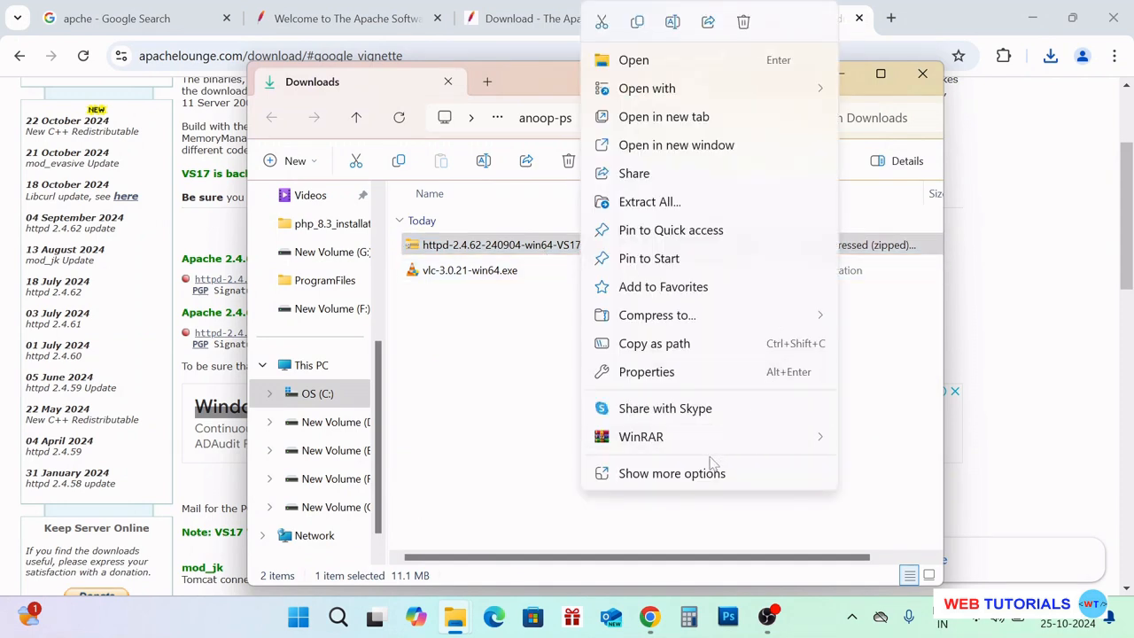
mouse_move(711, 449)
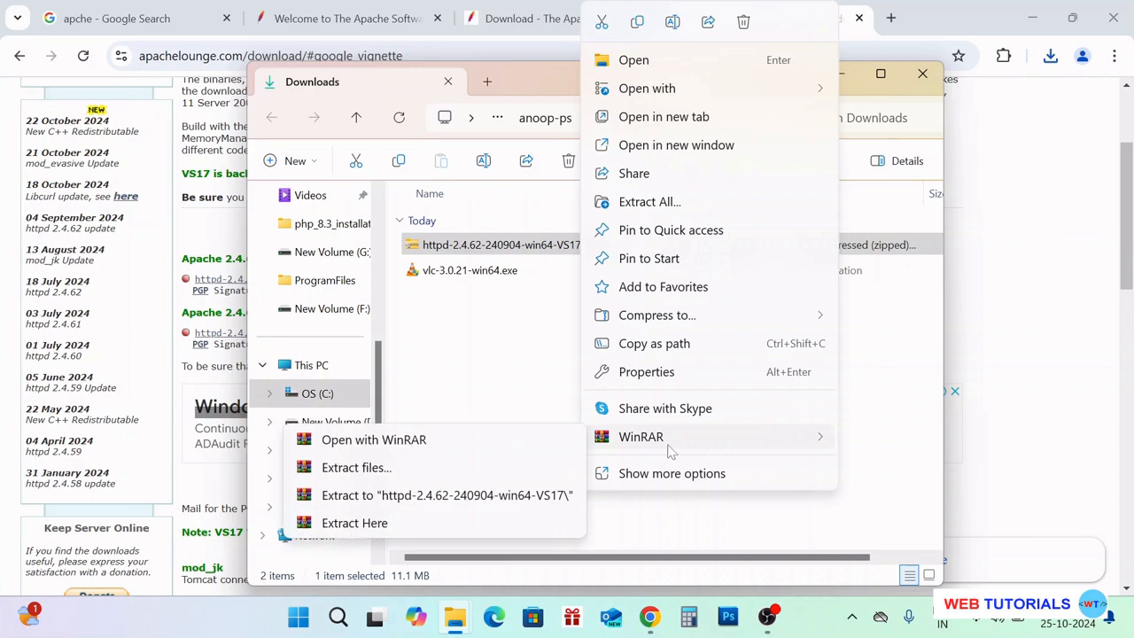
left_click(488, 499)
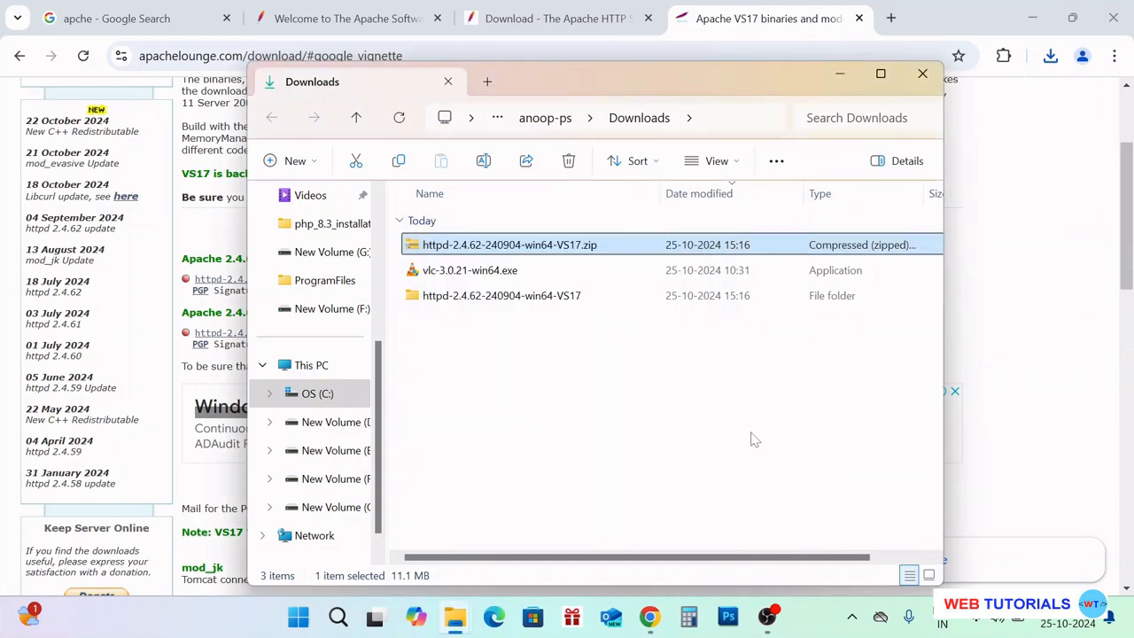
left_click(551, 302)
double_click(551, 298)
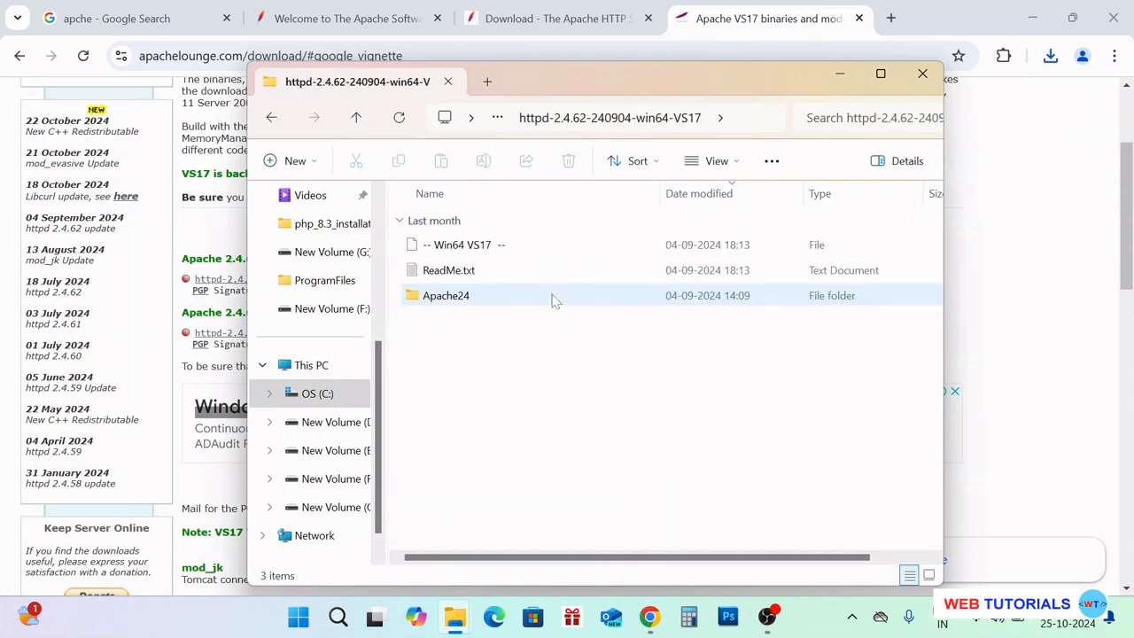
Read the installation and run instructions in ReadMe.txt, close the file and minimize Notepad
double_click(455, 279)
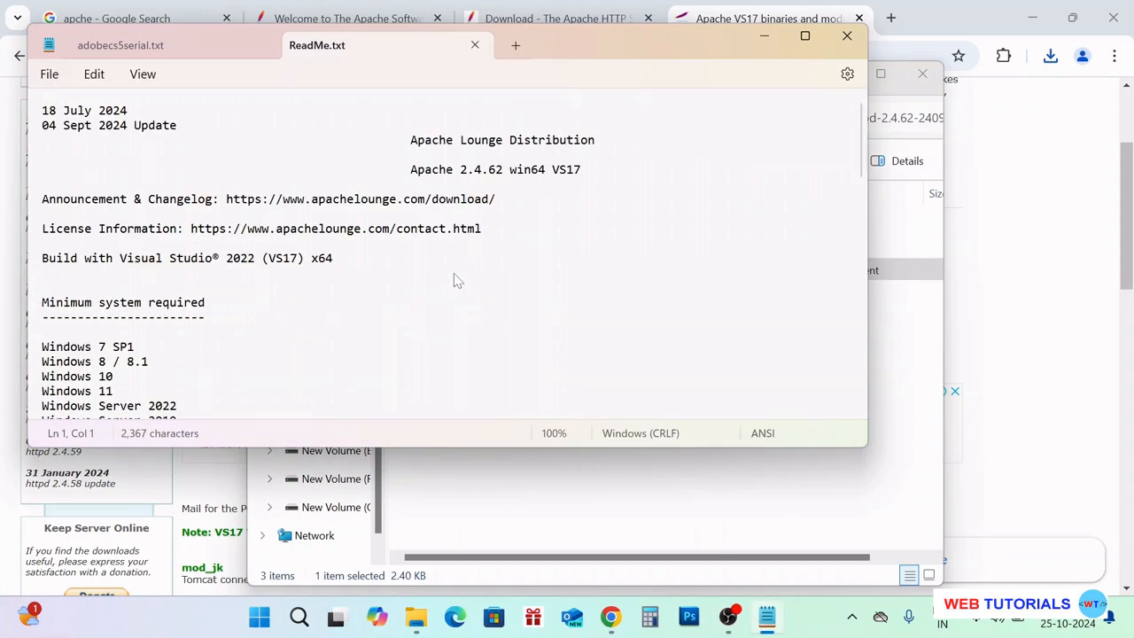
scroll(454, 280, "down", 9)
scroll(453, 280, "down", 12)
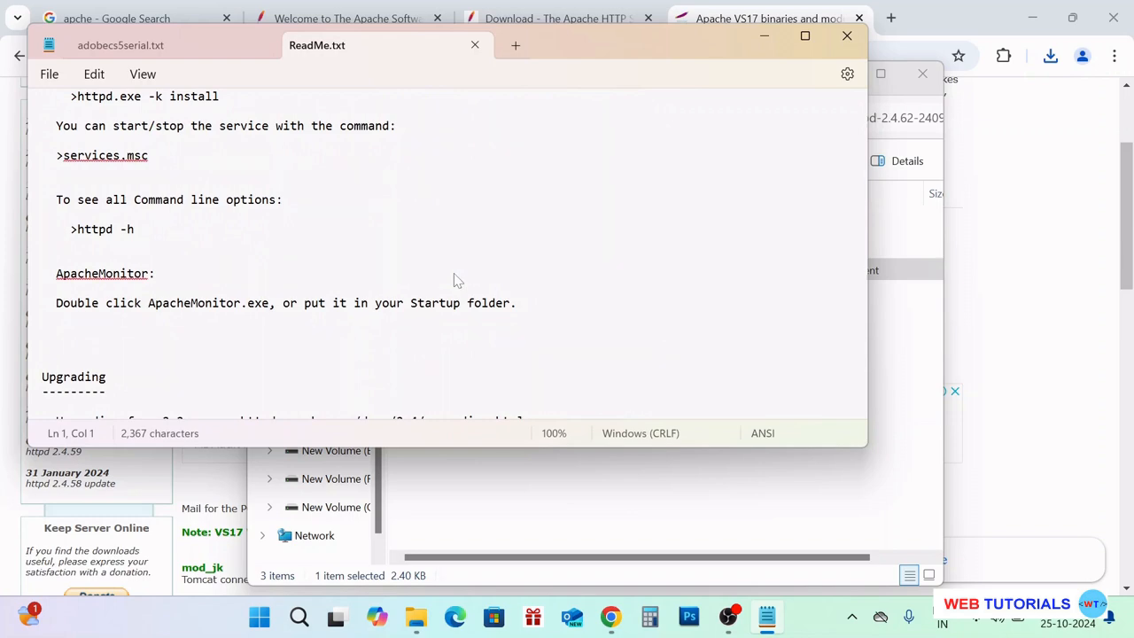
scroll(453, 280, "up", 15)
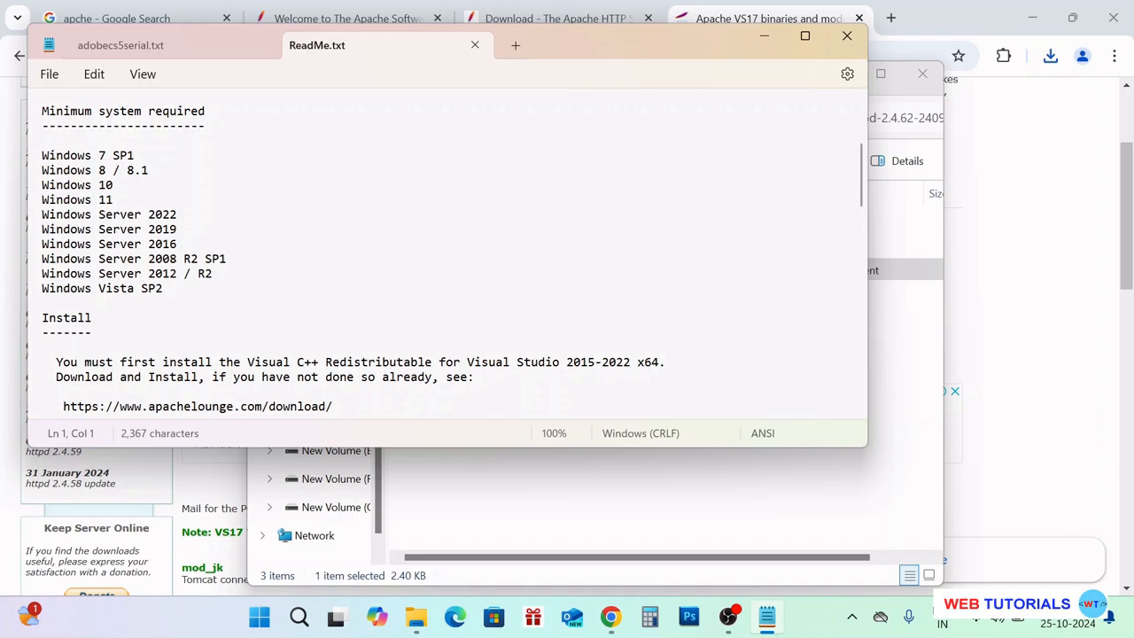
scroll(454, 257, "down", 5)
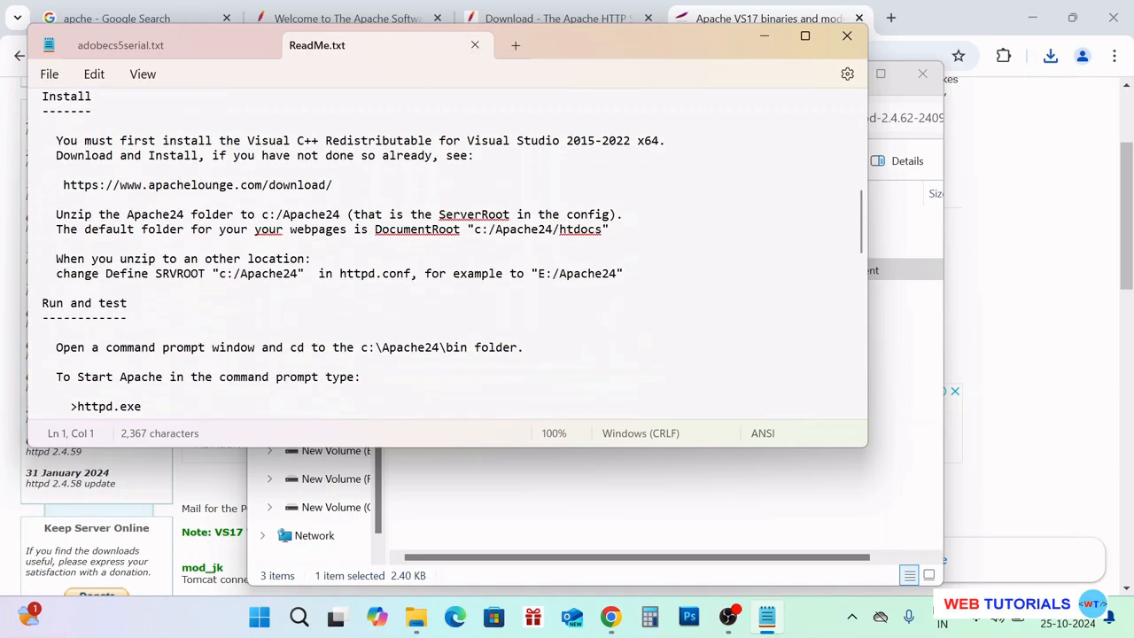
left_click(475, 44)
left_click(763, 36)
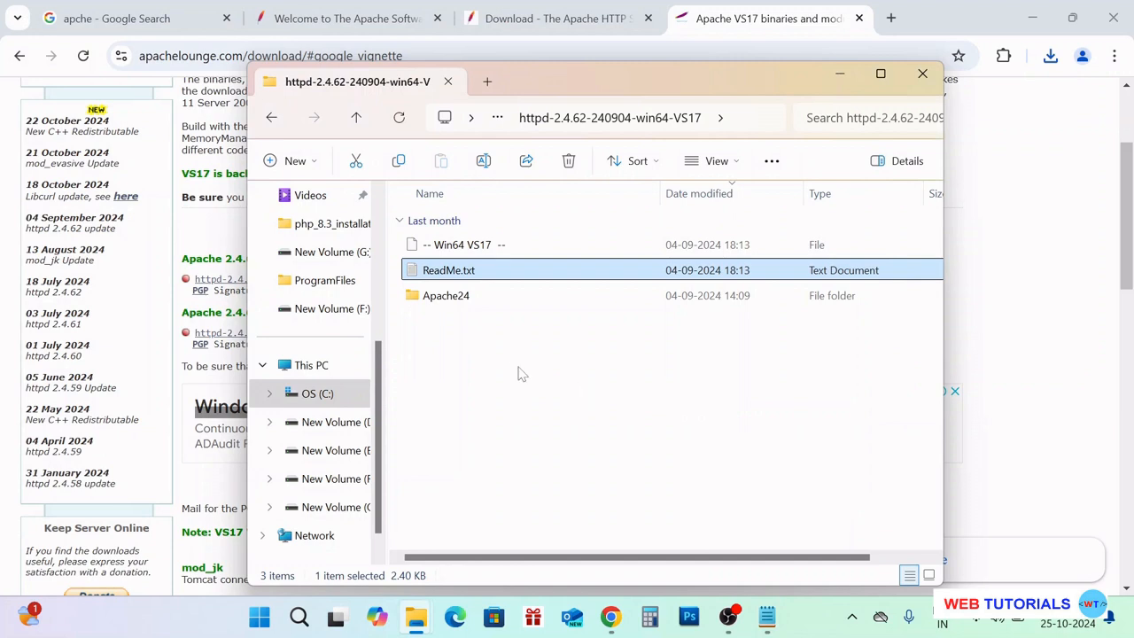
Open the Apache24 folder inside the extracted package
left_click(465, 302)
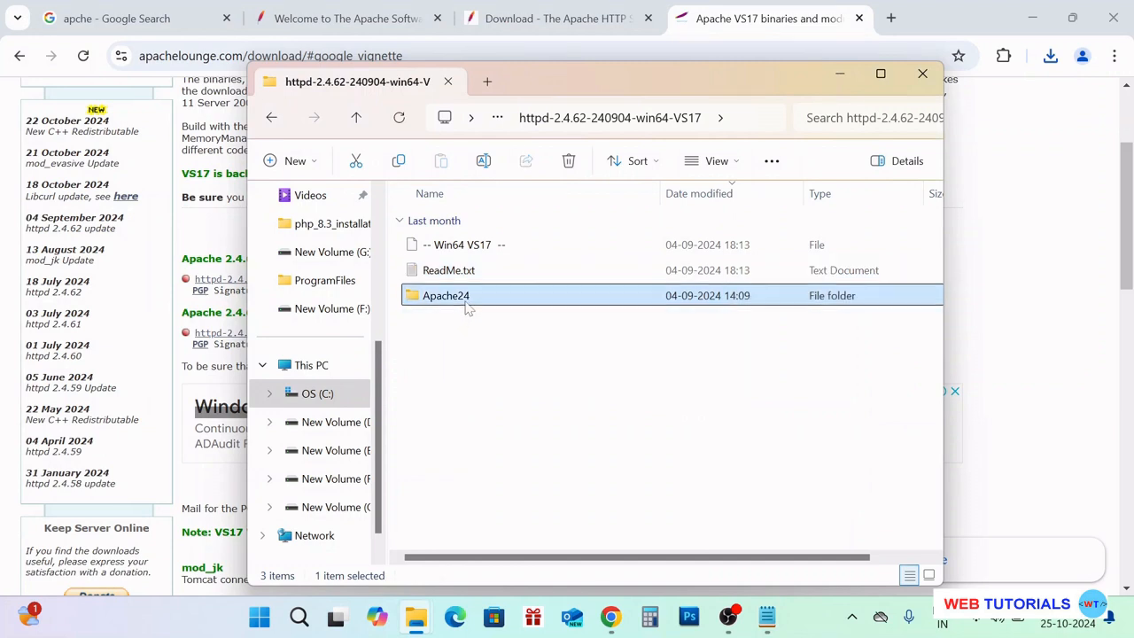
double_click(464, 304)
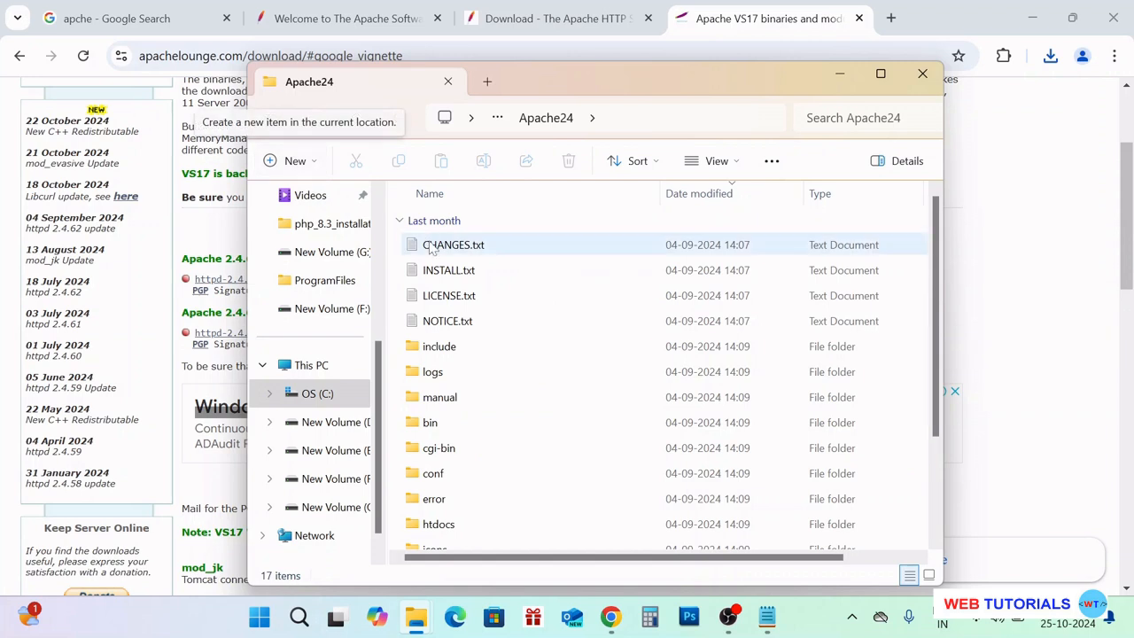
Copy the Apache24 folder from the extracted package and paste it into the root of OS (C:)
left_click(272, 117)
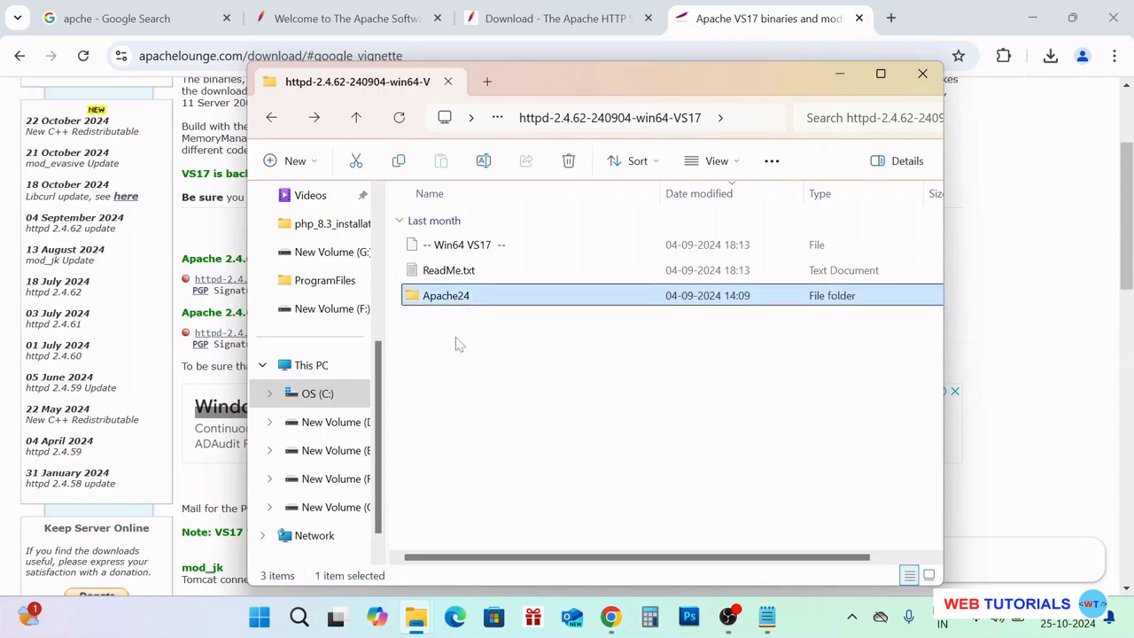
left_click(398, 160)
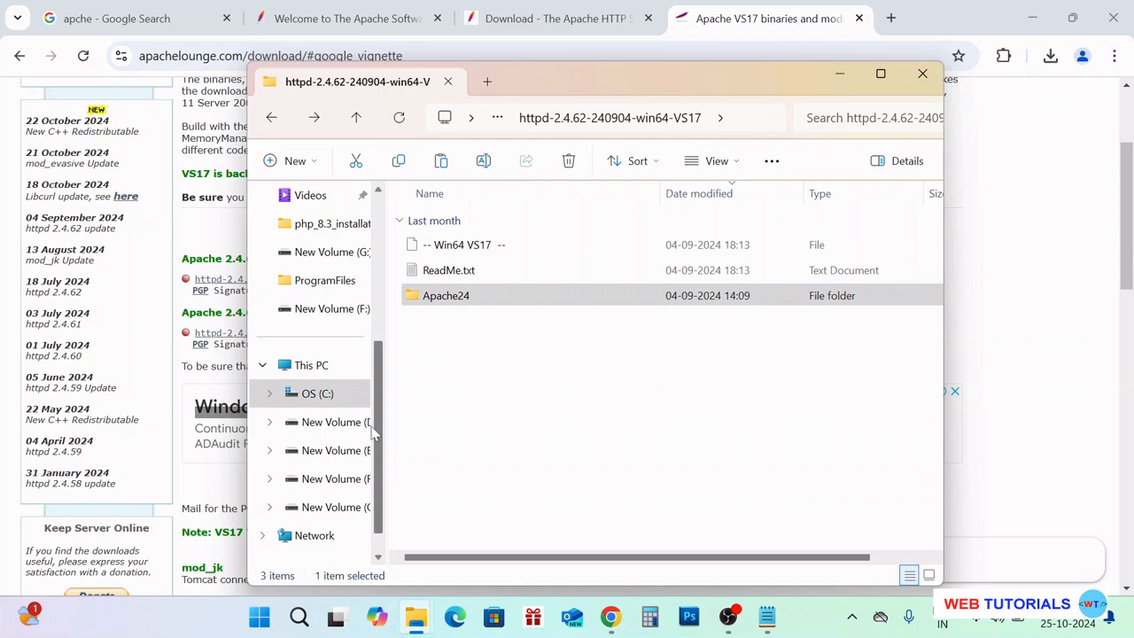
left_click(317, 394)
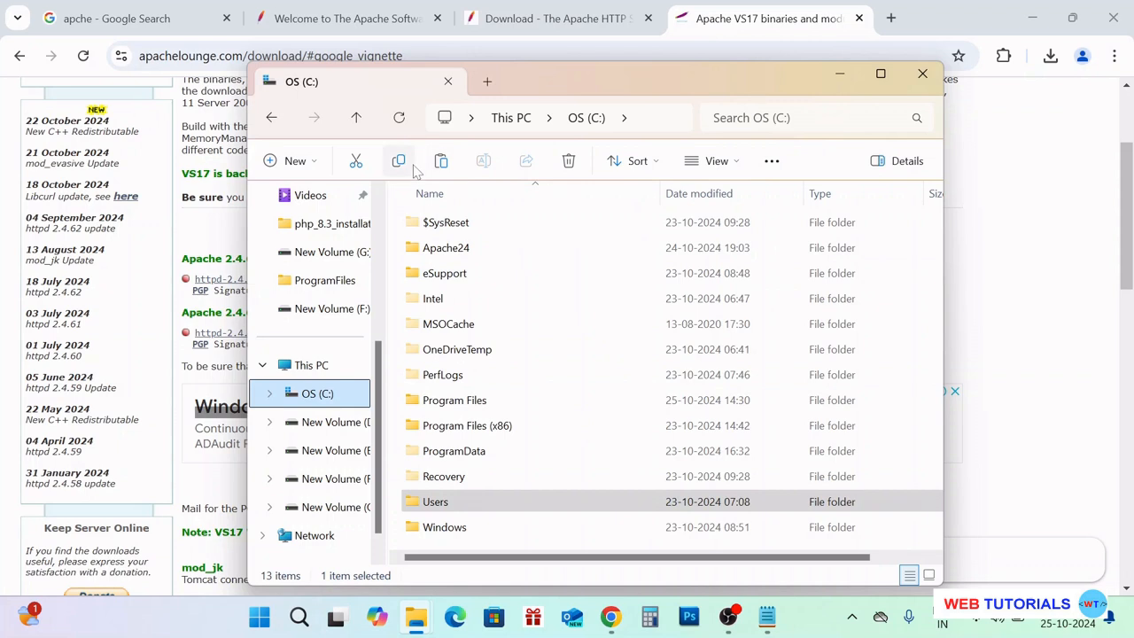
left_click(449, 166)
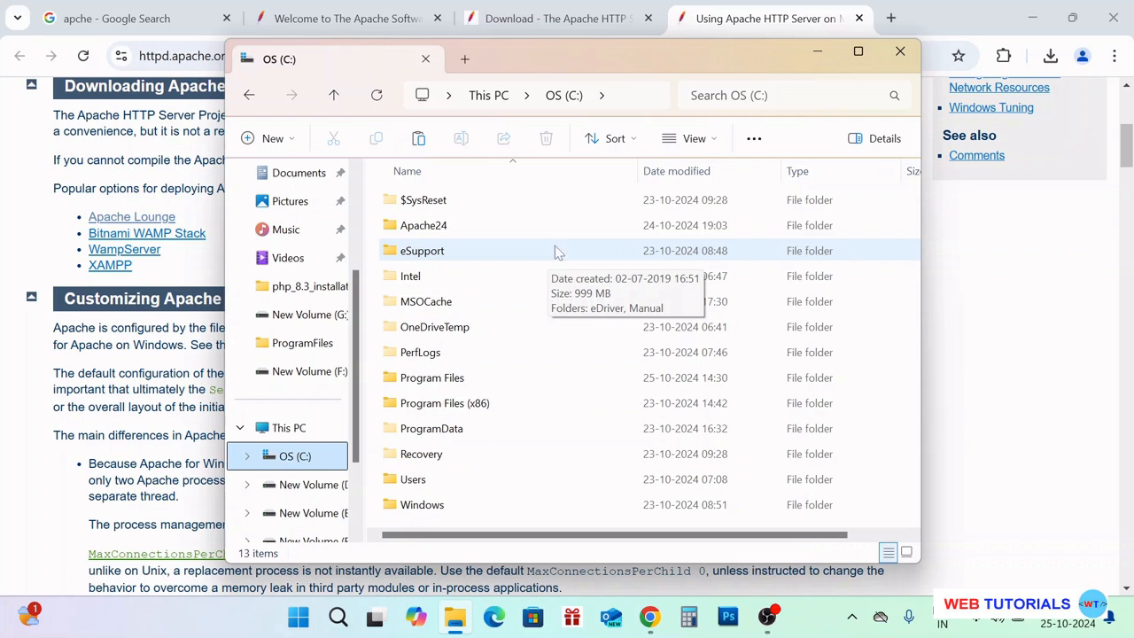
Open Windows Services, look through the list for an Apache entry, and minimize the window
left_click(337, 620)
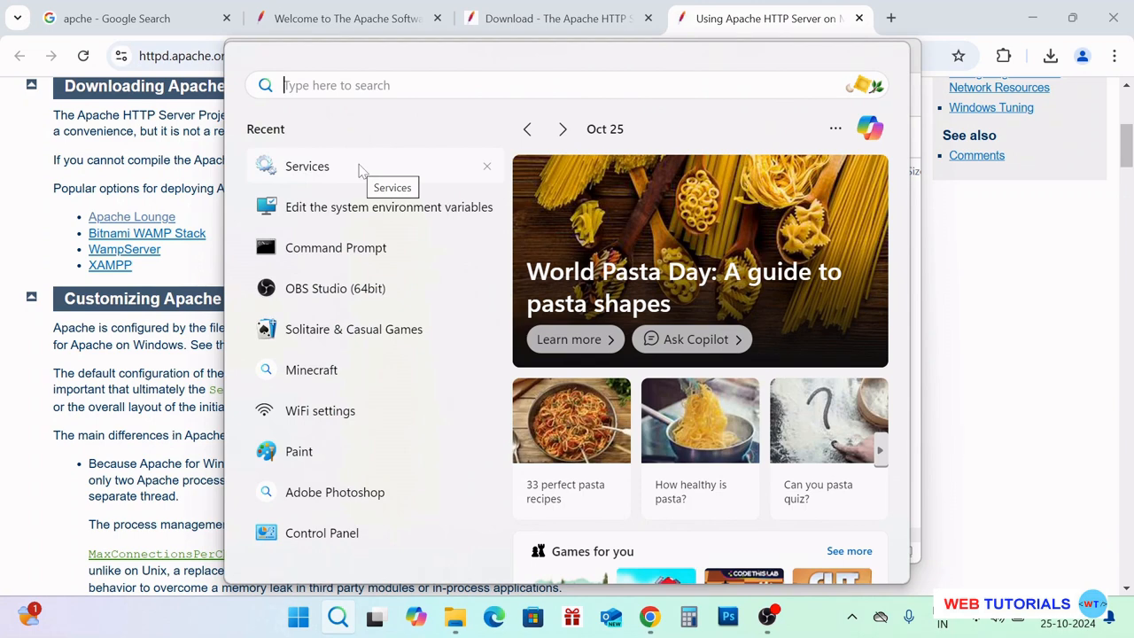
type("ser")
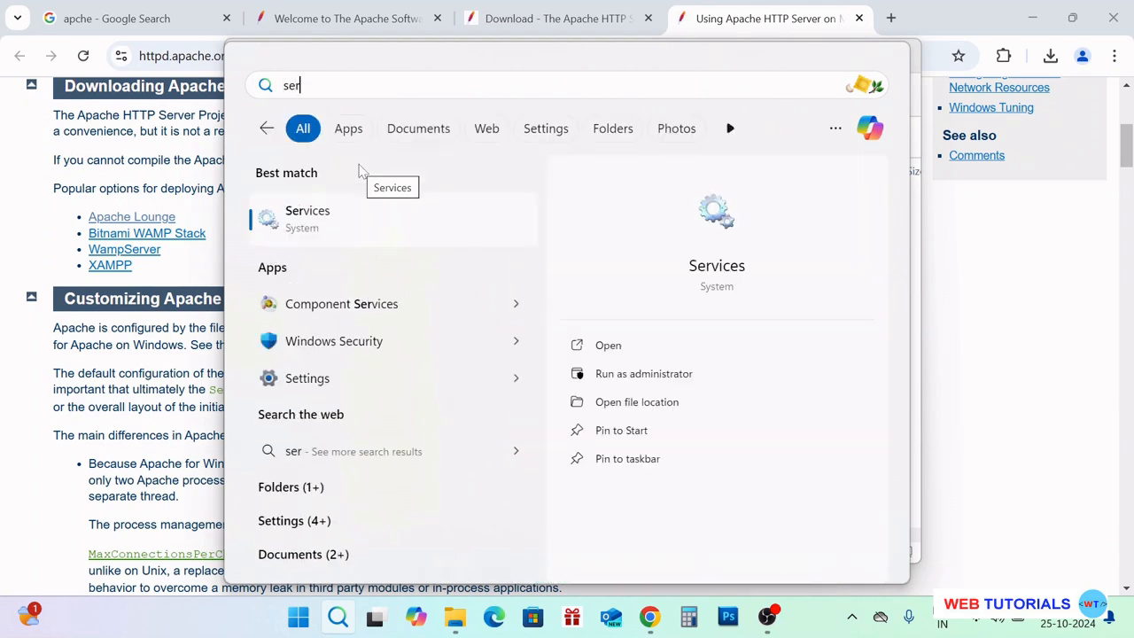
left_click(305, 217)
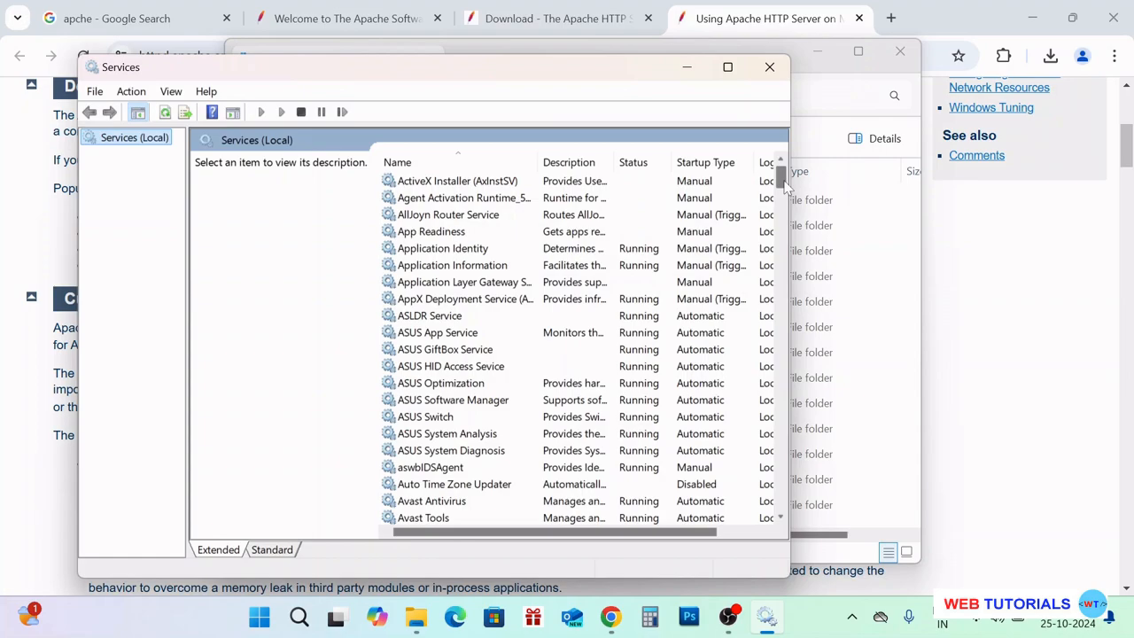
scroll(778, 229, "down", 8)
scroll(778, 229, "down", 20)
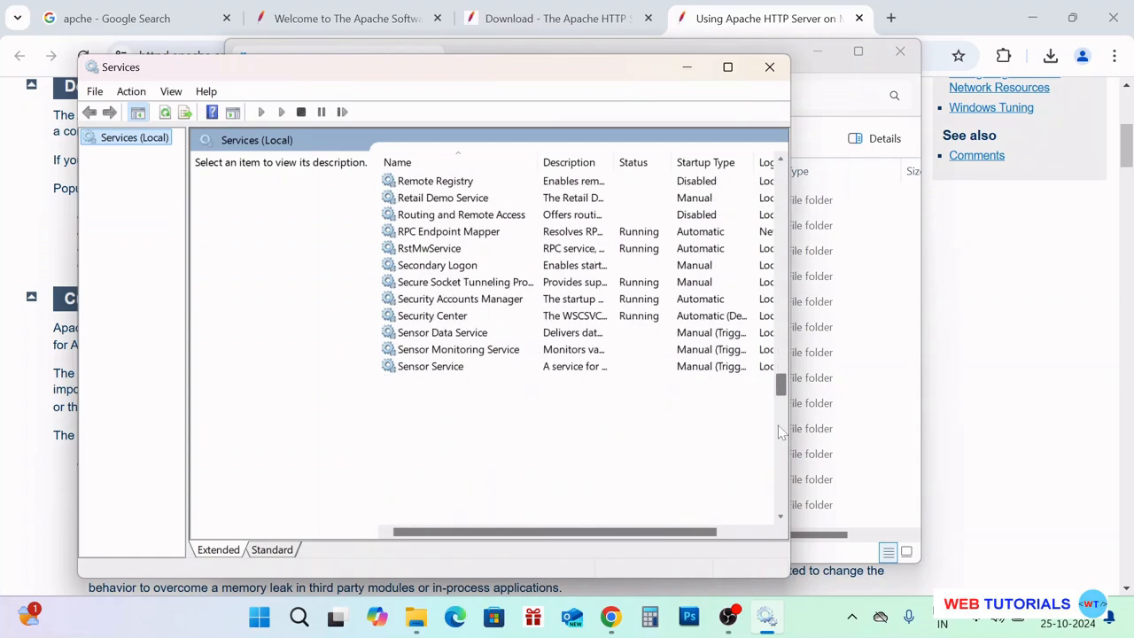
scroll(785, 303, "up", 20)
scroll(784, 303, "up", 20)
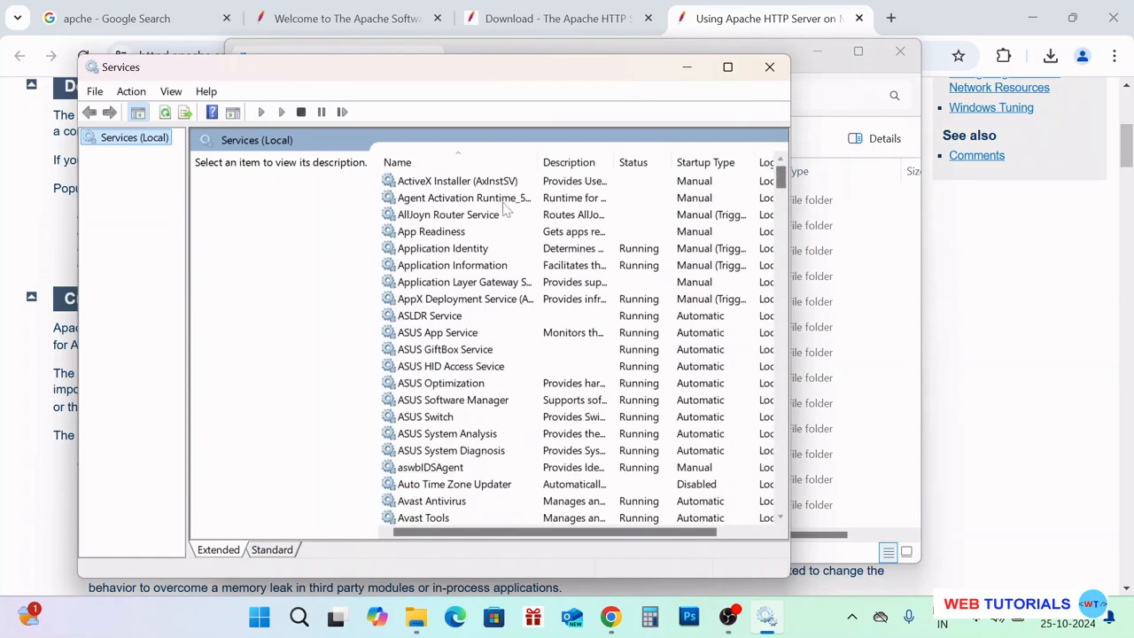
left_click(454, 216)
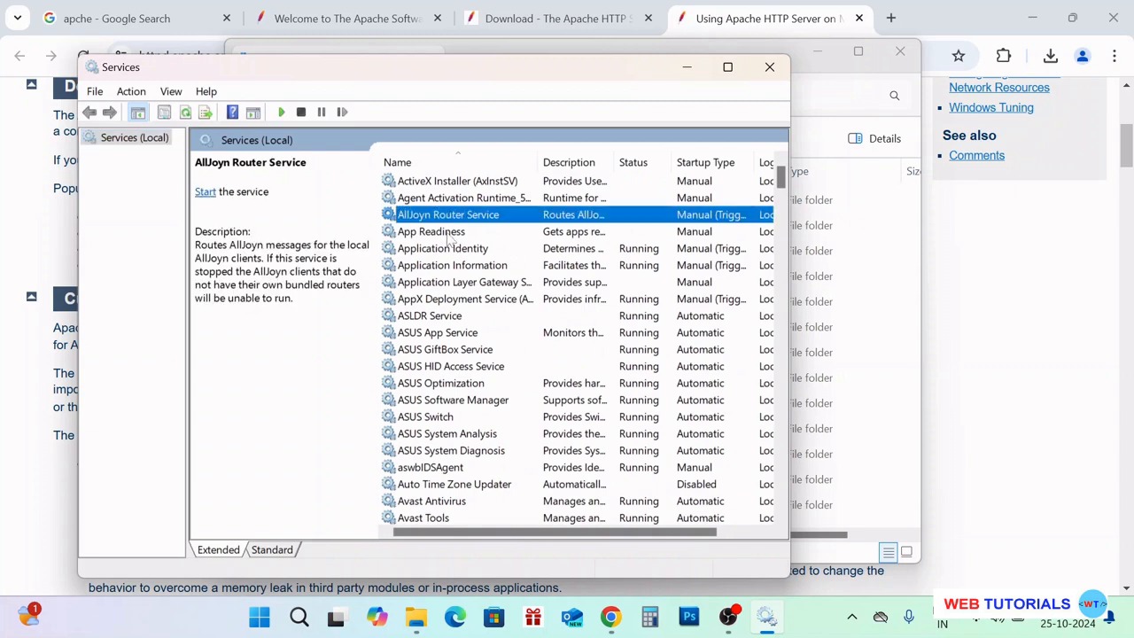
left_click(448, 249)
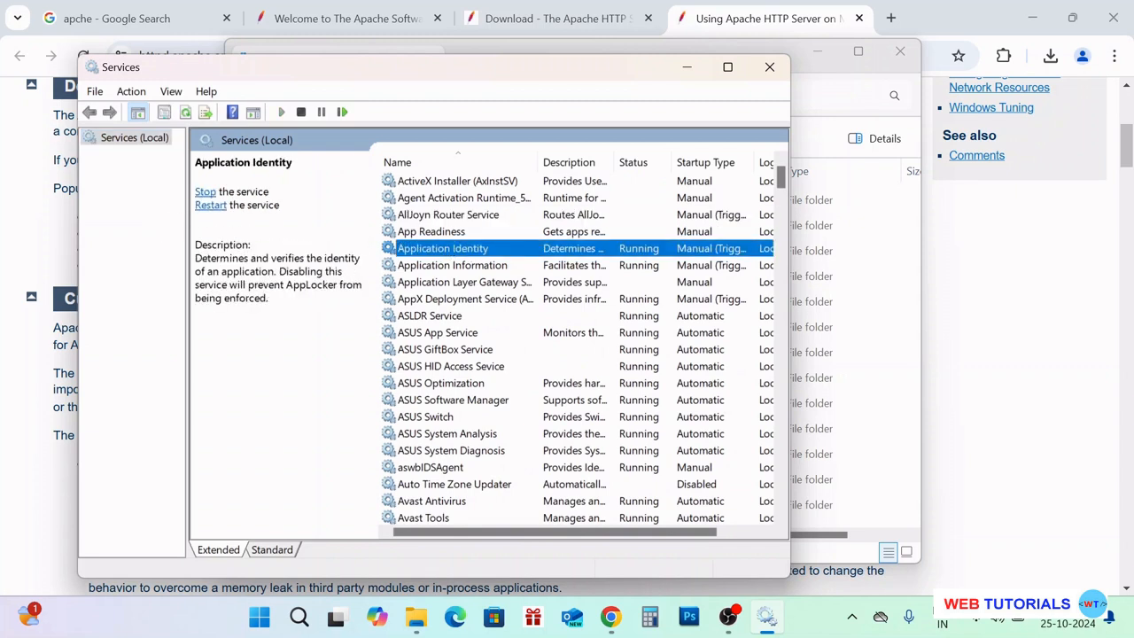
left_click(458, 213)
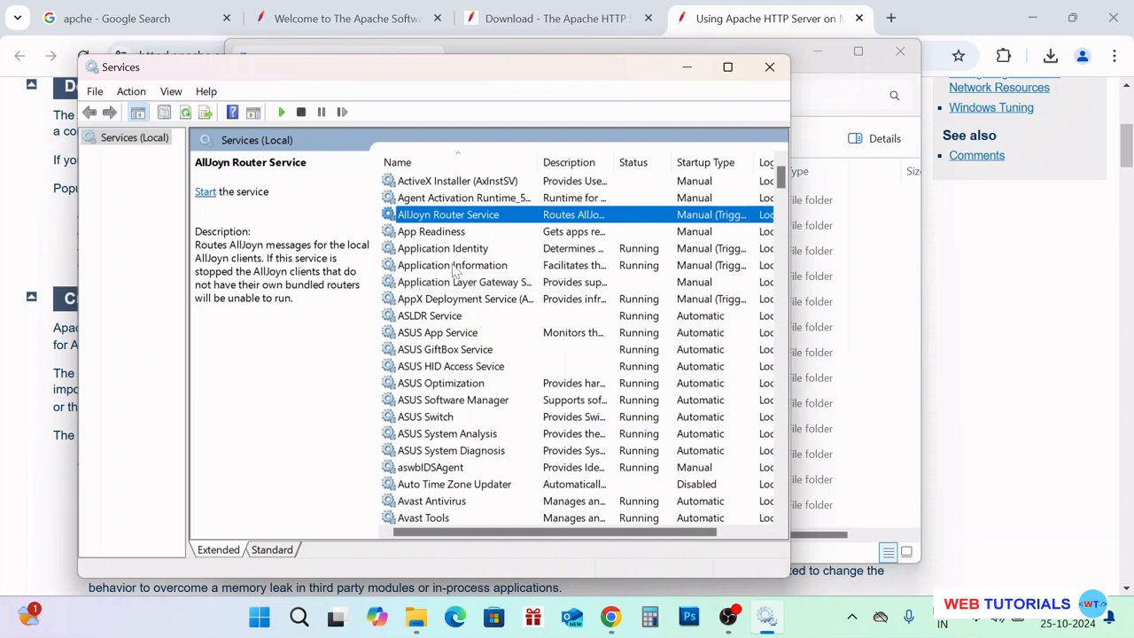
scroll(454, 273, "down", 3)
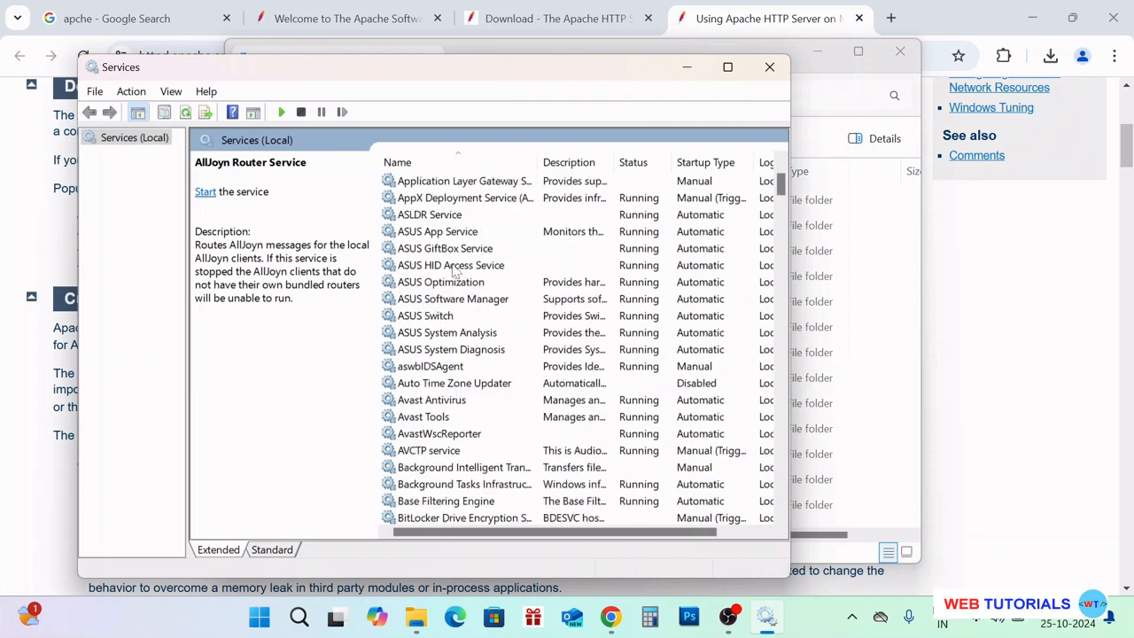
left_click(686, 71)
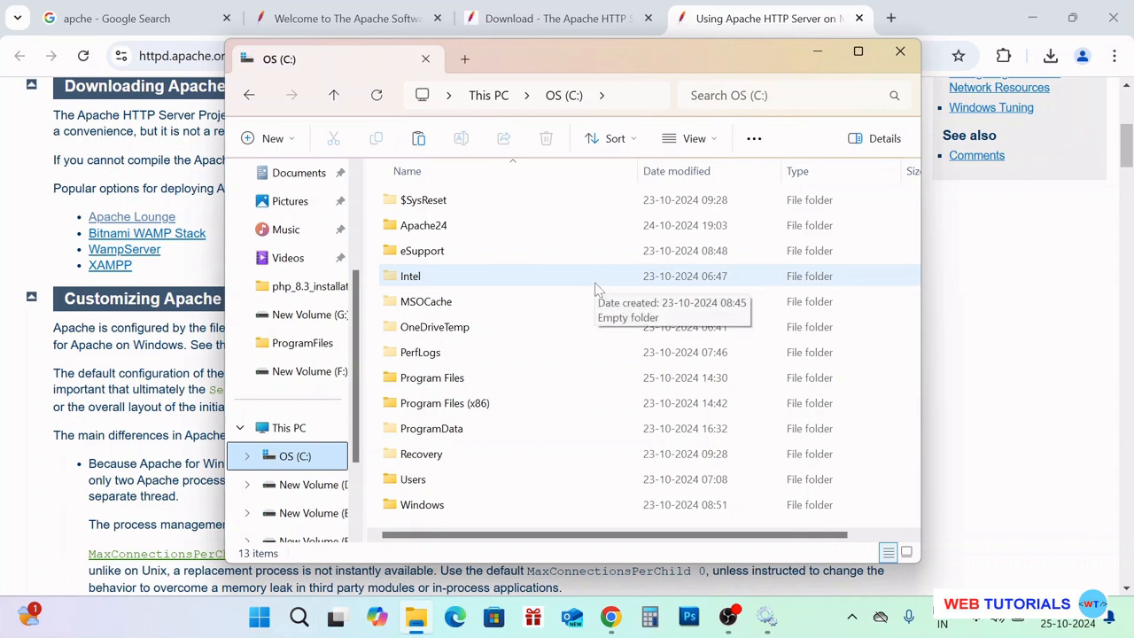
Look in C:\Apache24\bin for httpd.exe and return to the Apache24 folder
double_click(468, 235)
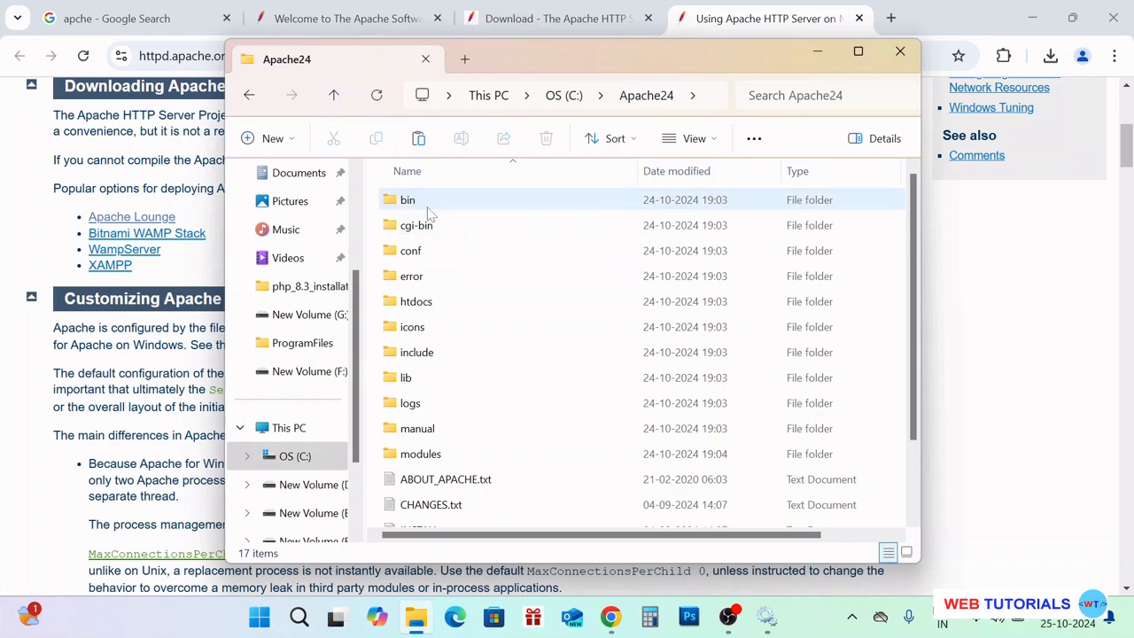
double_click(427, 210)
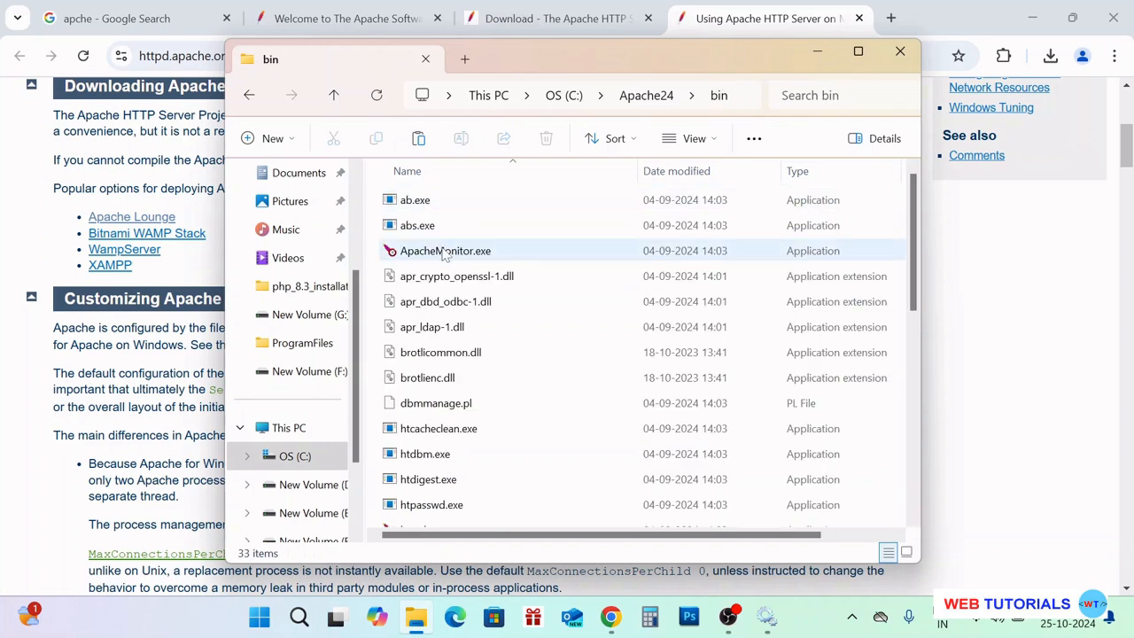
scroll(444, 257, "down", 3)
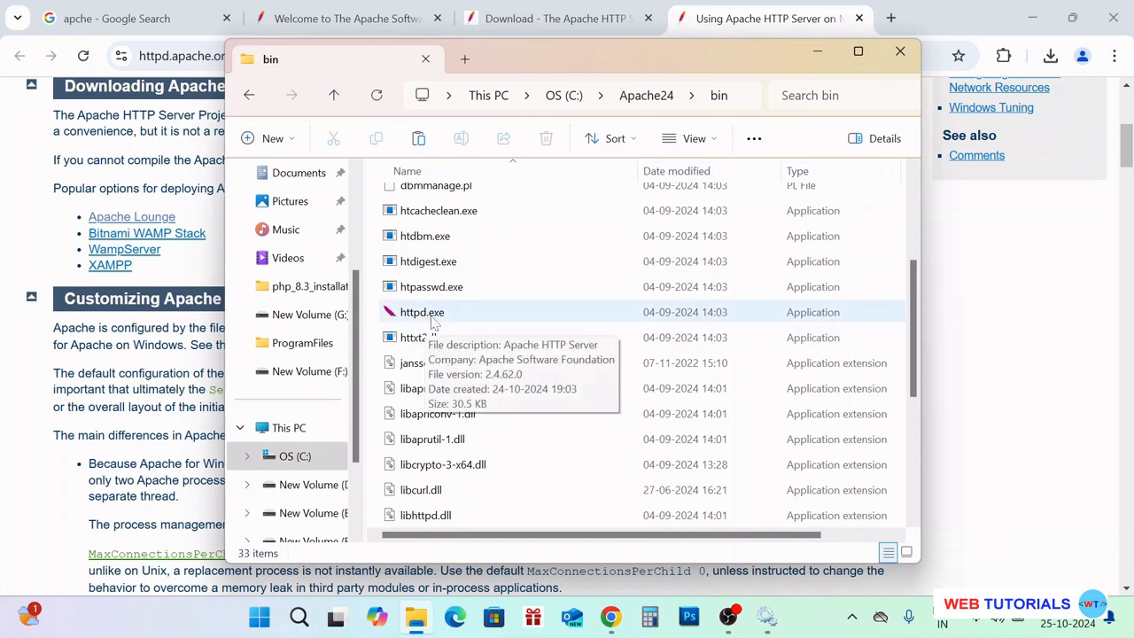
left_click(432, 322)
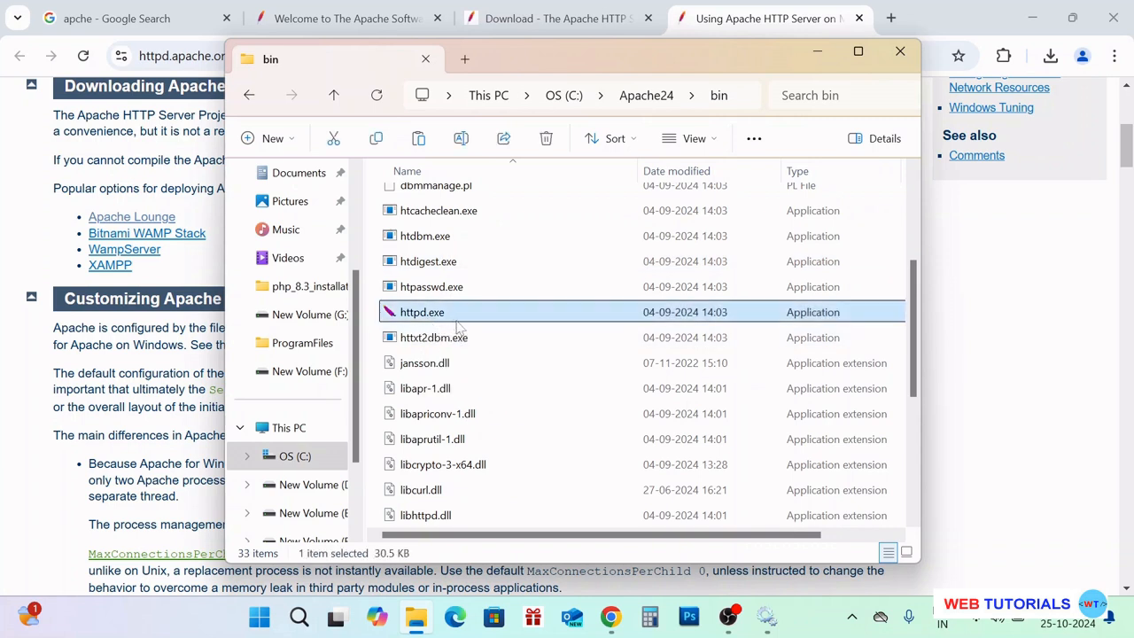
mouse_move(455, 328)
left_click(249, 97)
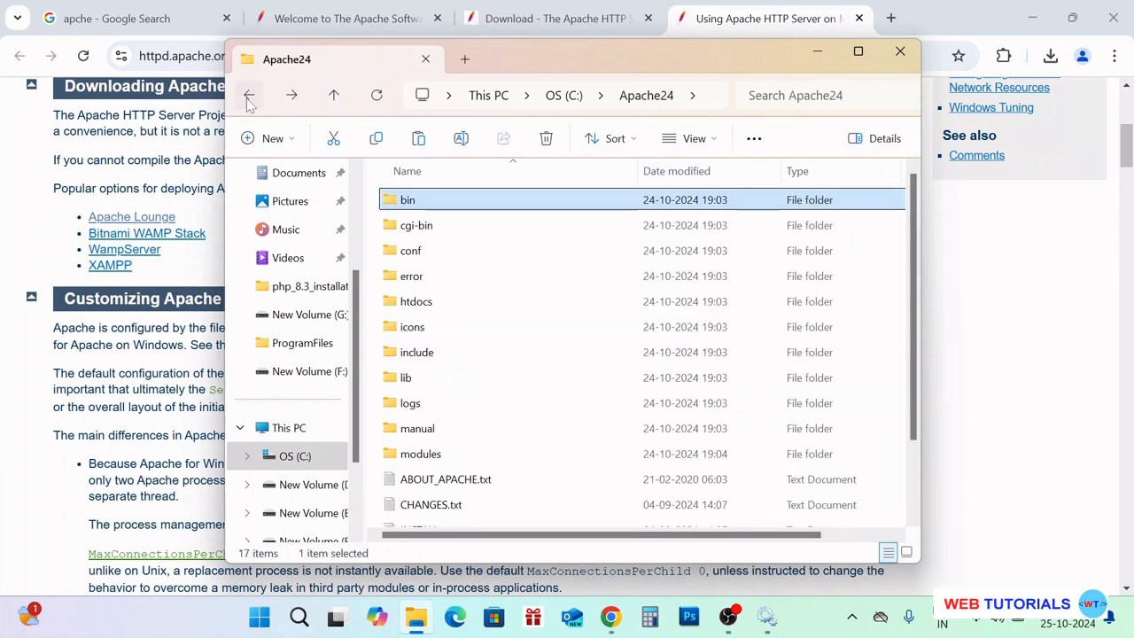
Open Command Prompt as administrator and approve the elevation request
left_click(299, 618)
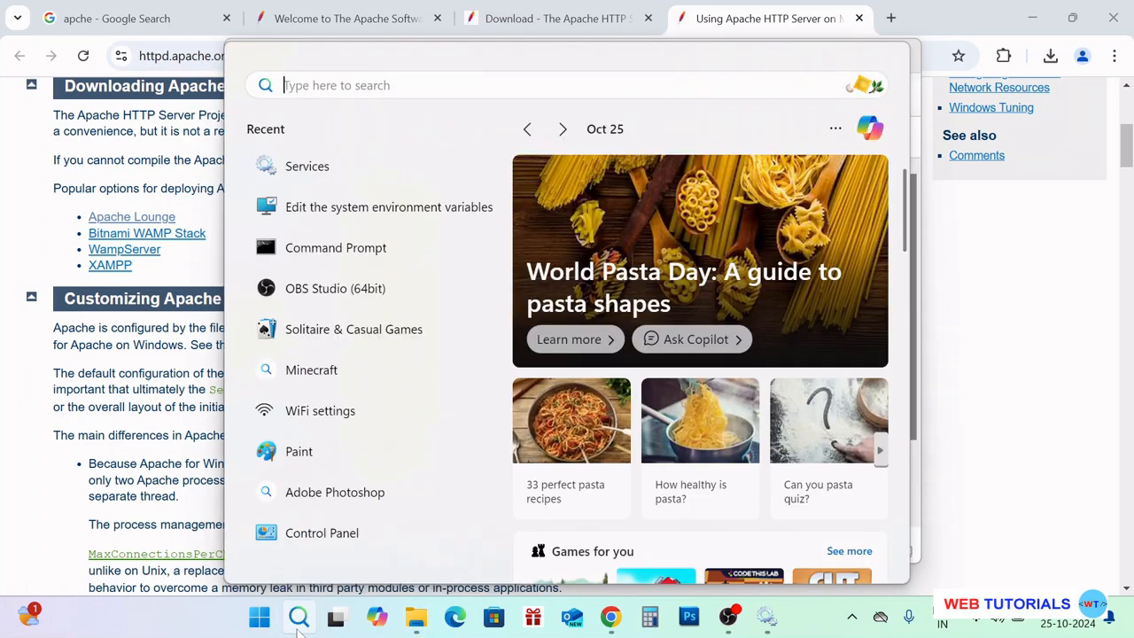
right_click(373, 251)
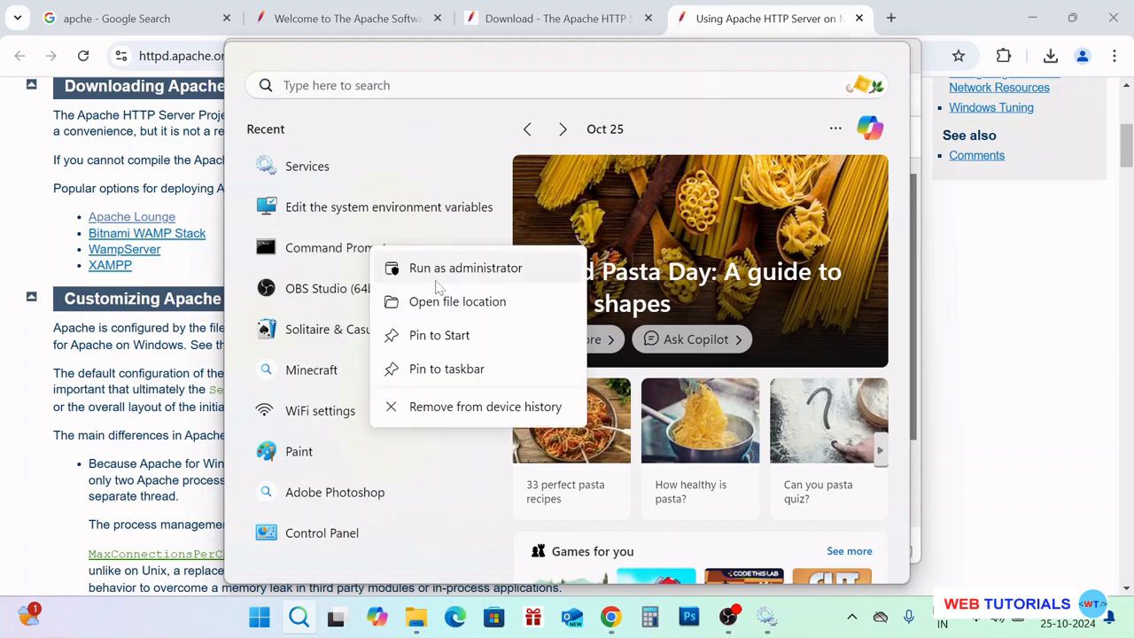
left_click(436, 275)
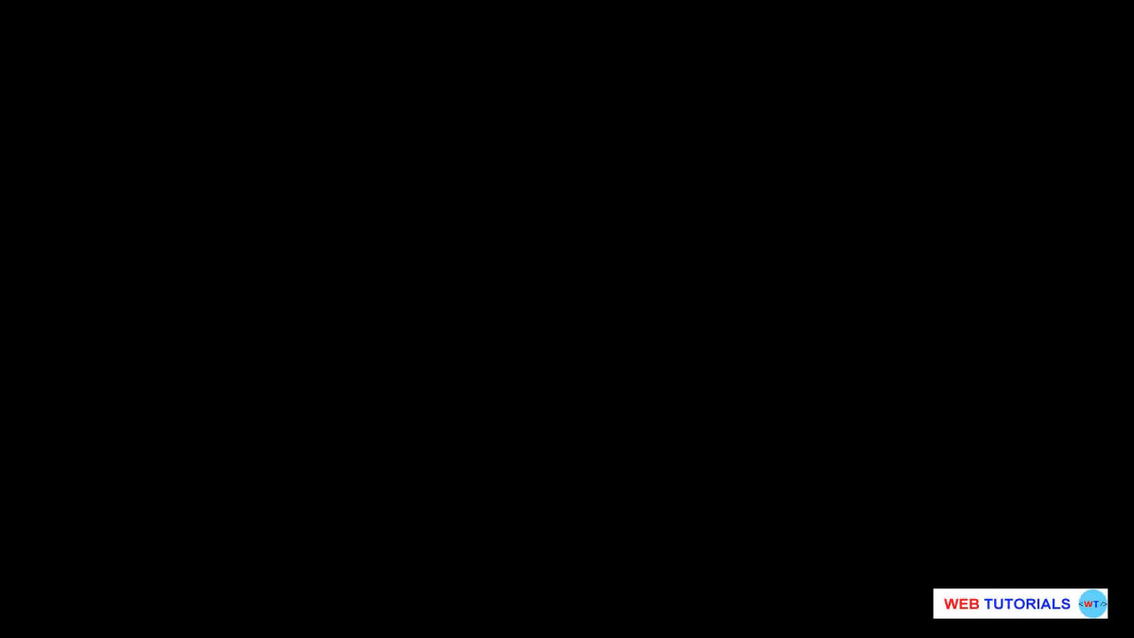
left_click(583, 407)
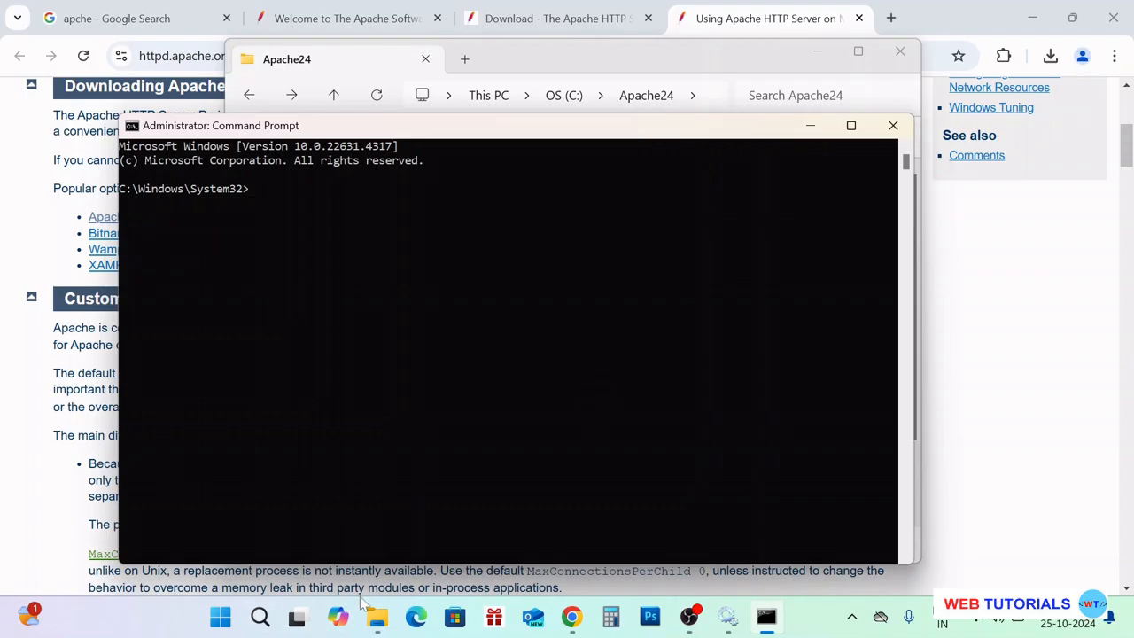
Open the bin folder of C:\Apache24 in File Explorer, copy its path, and minimize File Explorer
left_click(377, 618)
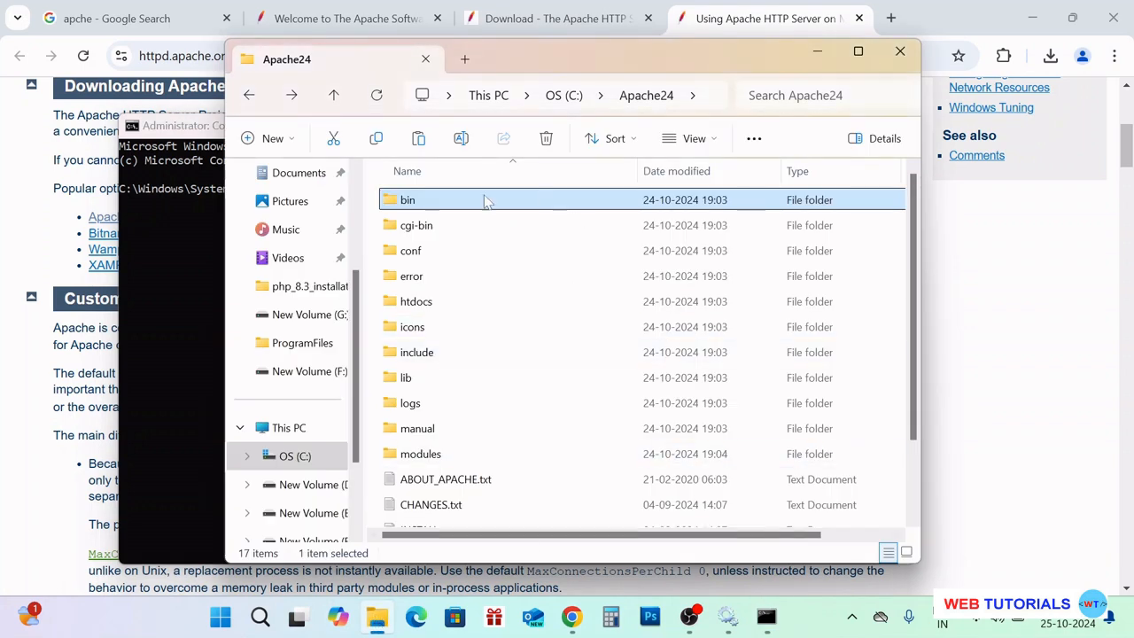
double_click(443, 206)
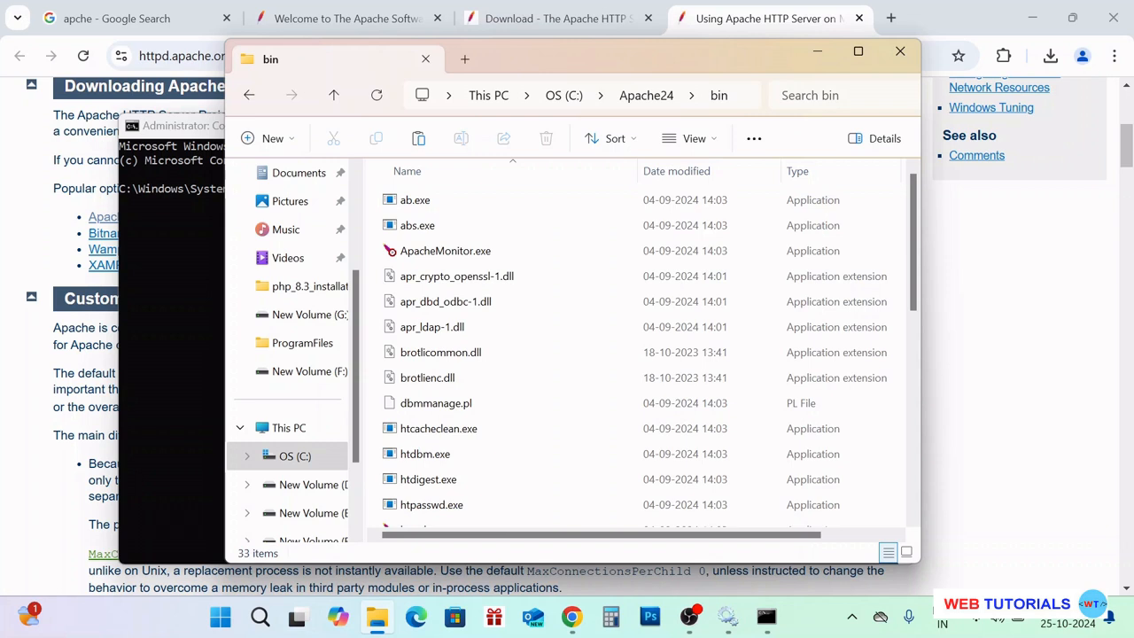
left_click(746, 97)
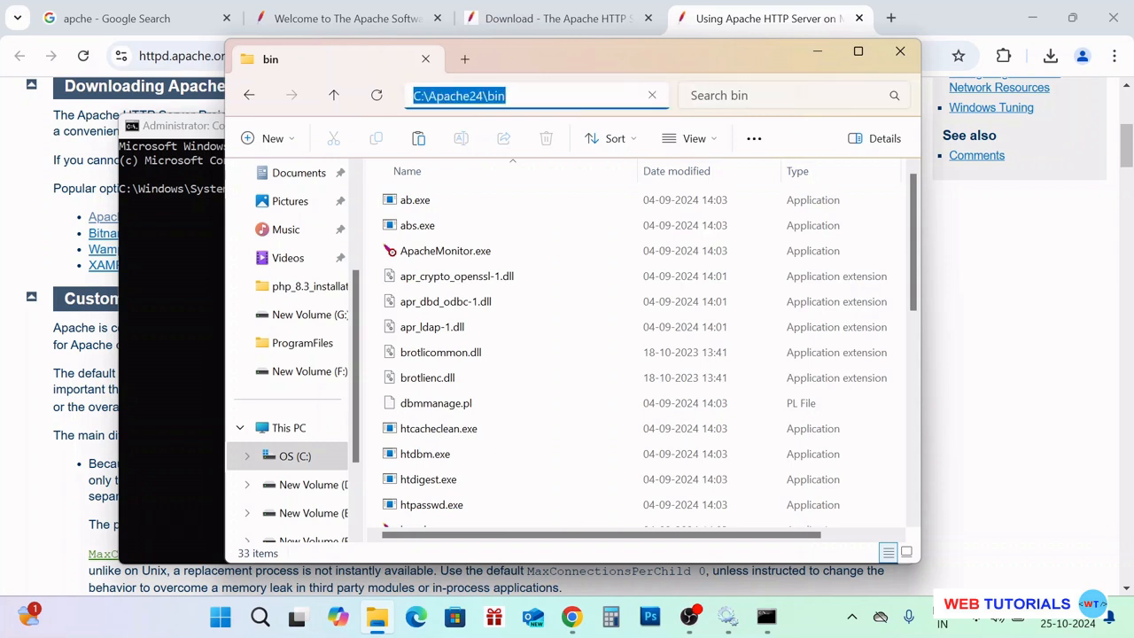
right_click(431, 103)
left_click(478, 145)
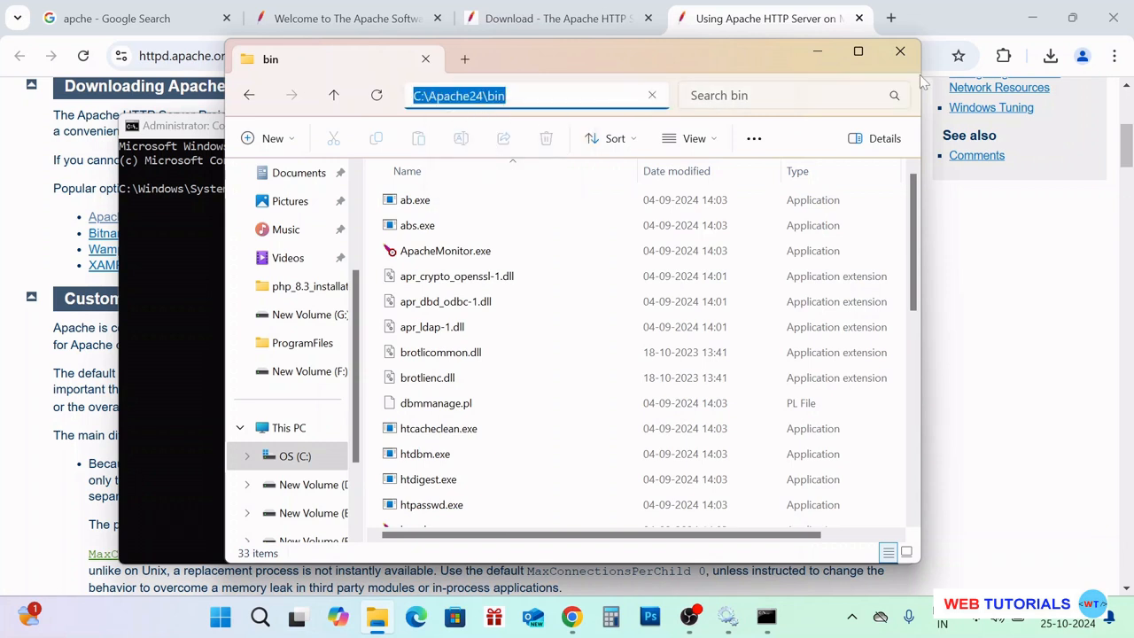
left_click(816, 53)
Change the Command Prompt's working directory to C:\Apache24\bin using the copied path
left_click(364, 271)
type("cds")
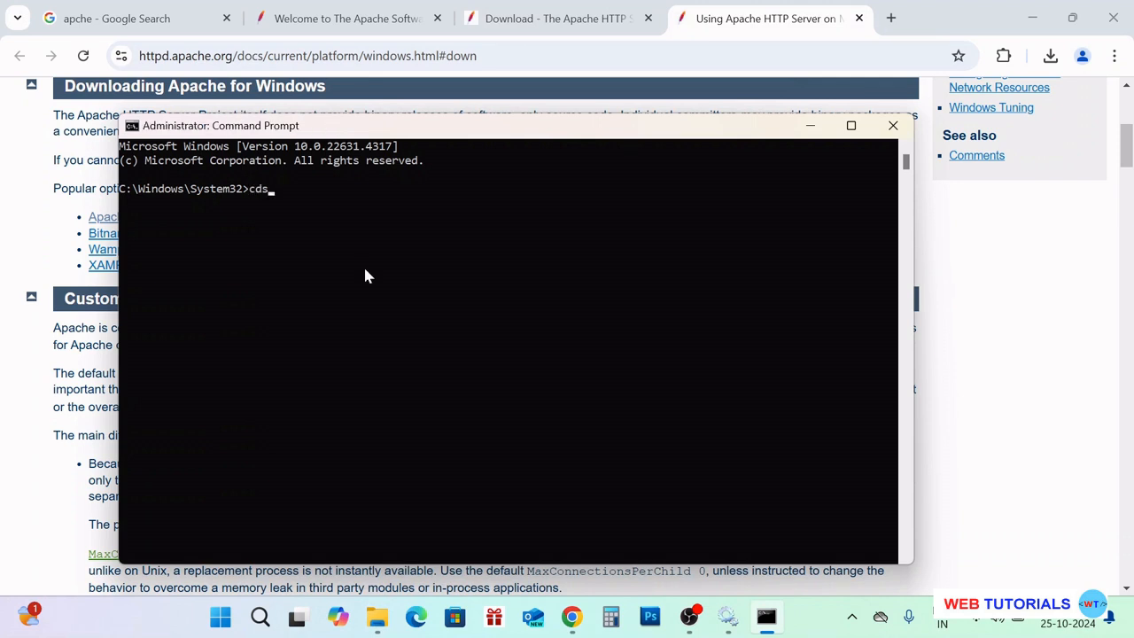
key("BackSpace")
key("ctrl+v")
key("Return")
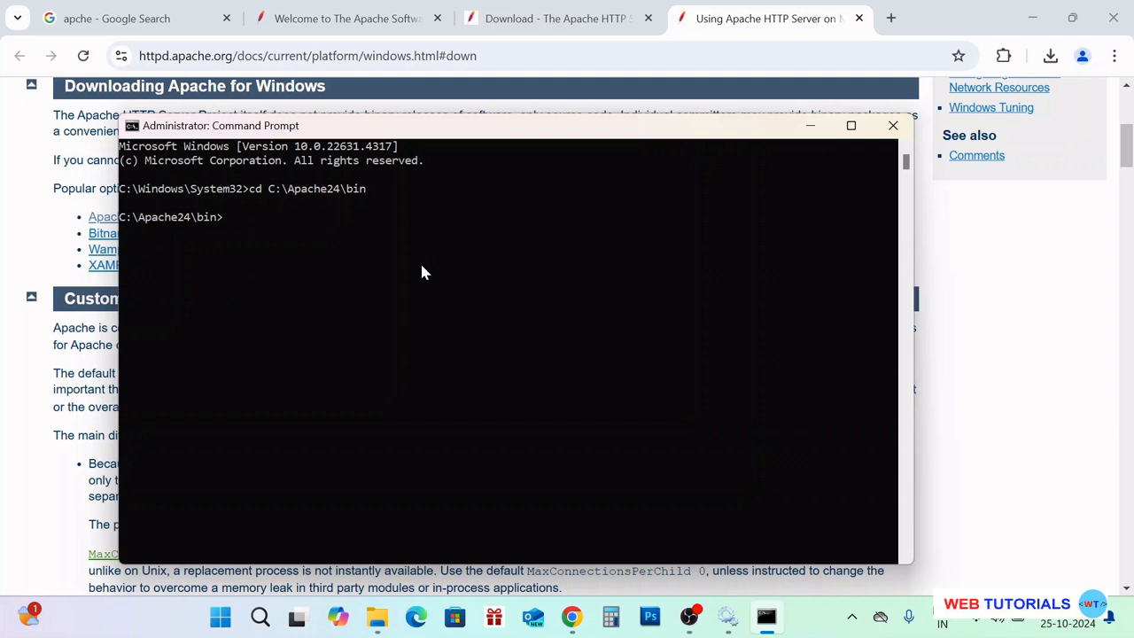
Install the Apache service with httpd -k install and allow Apache HTTP Server through Windows Firewall
type("httpd -k install")
key("Return")
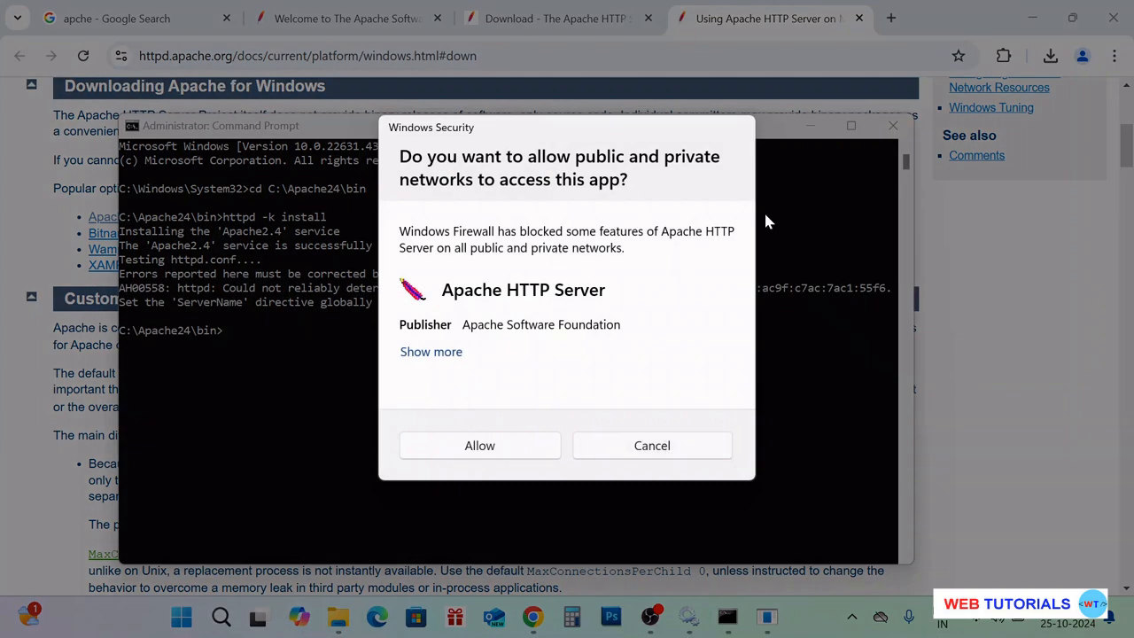
left_click(516, 453)
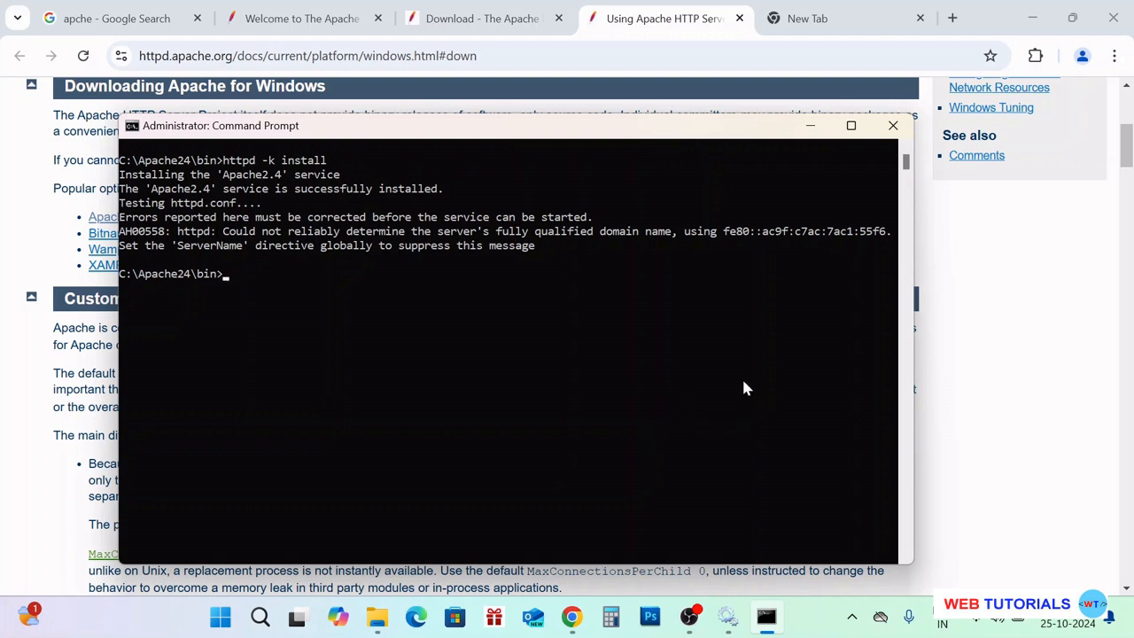
Switch back to Services, refresh the list, and look for the Apache2.4 service near the App entries
left_click(728, 616)
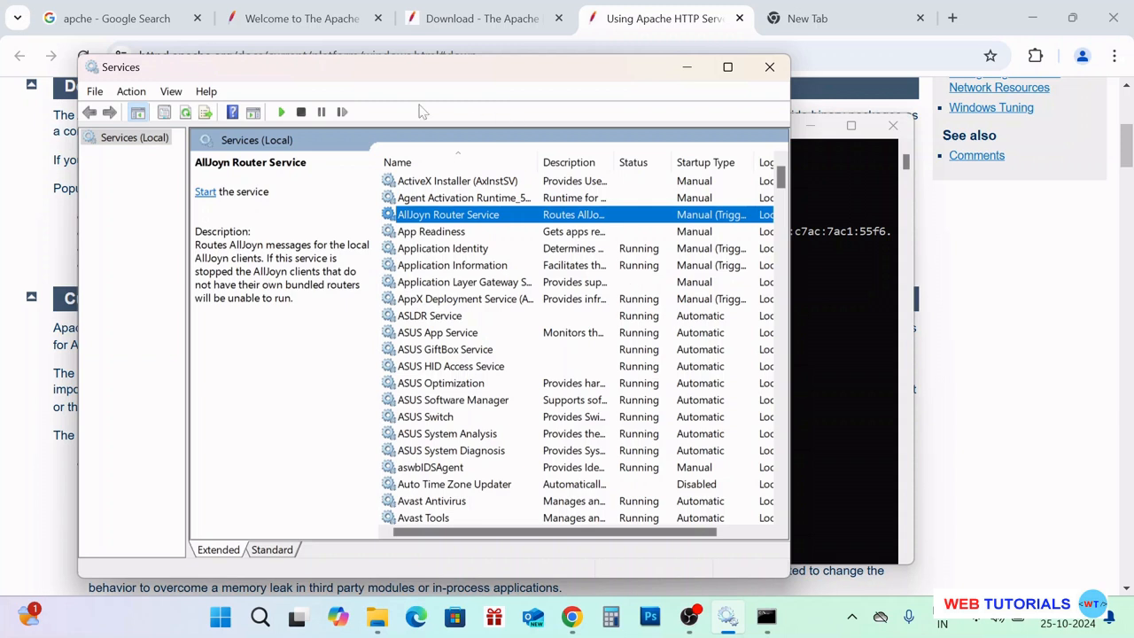
left_click(186, 115)
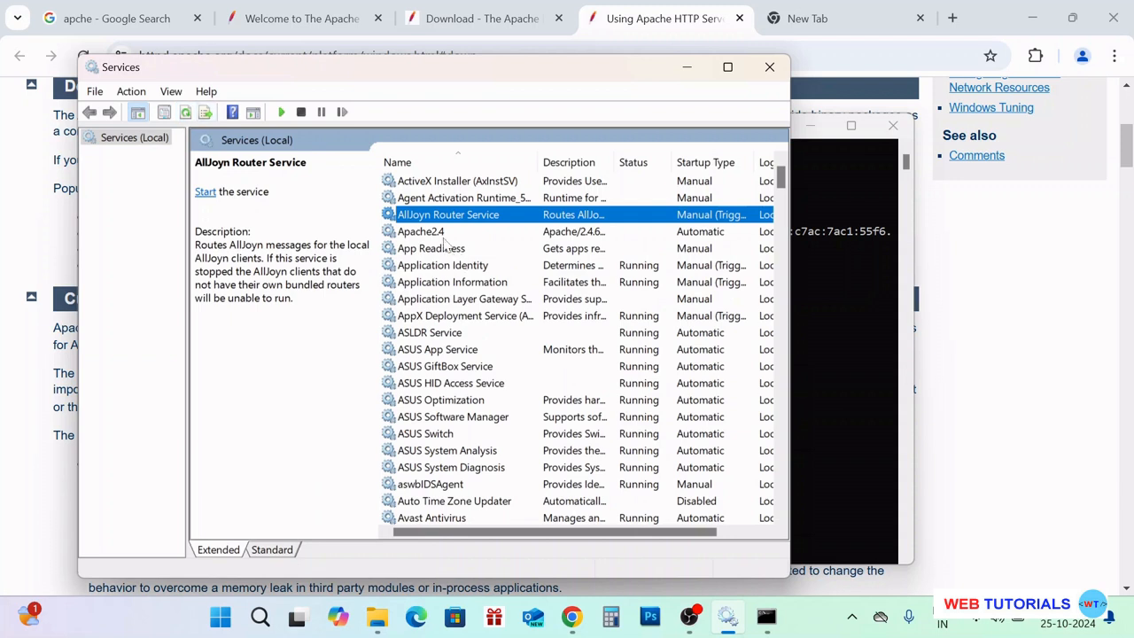
left_click(440, 236)
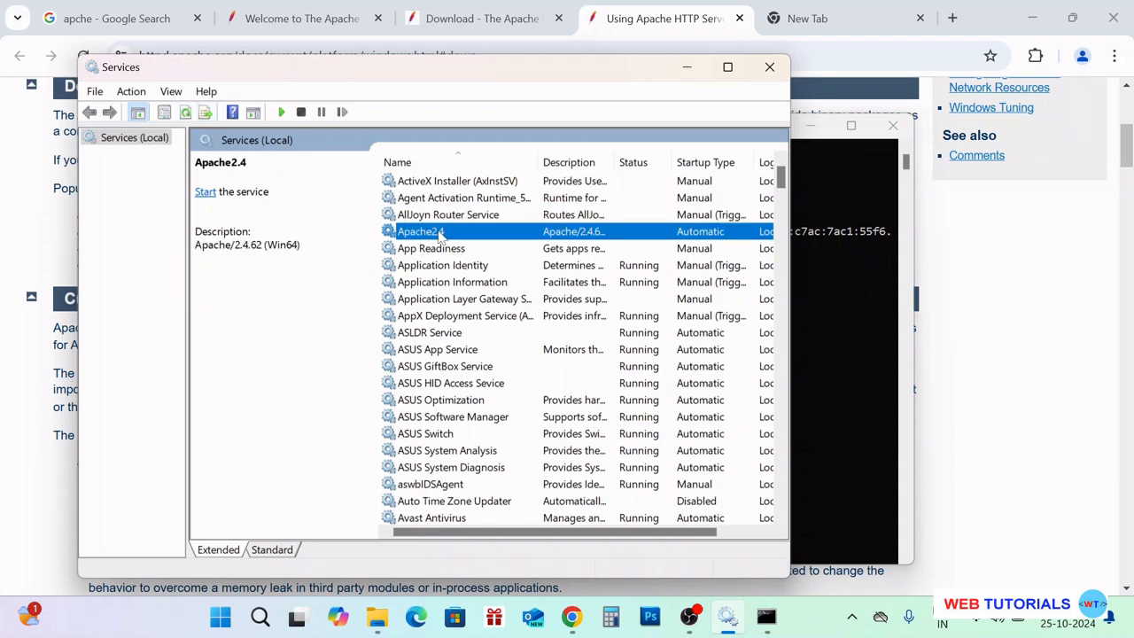
left_click(444, 250)
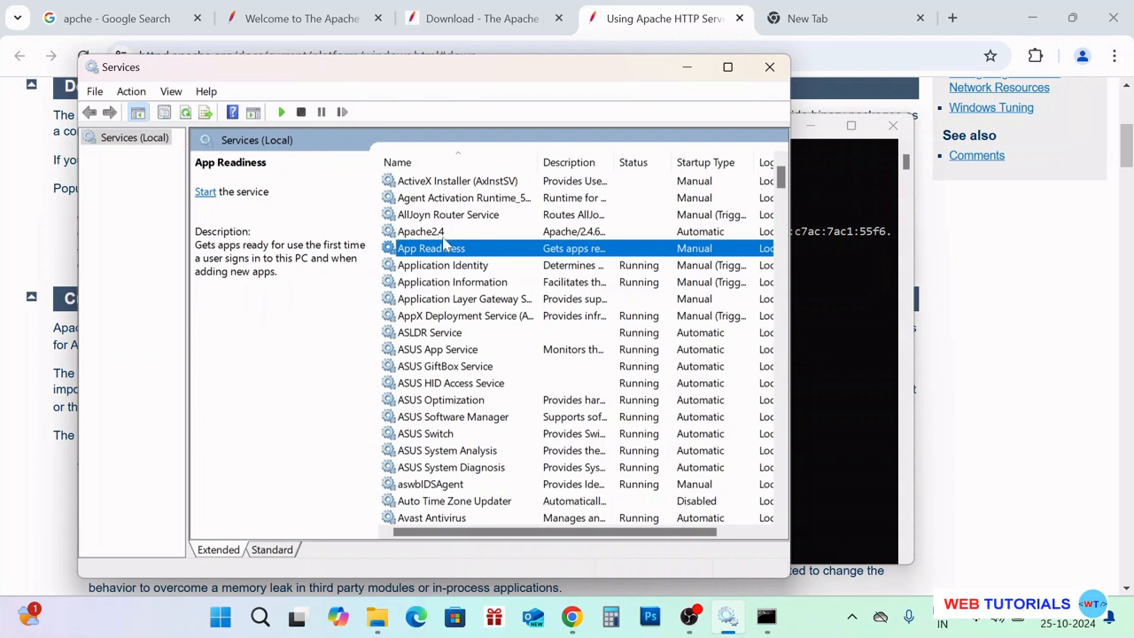
Start the Apache2.4 service, and test it by stopping it and starting it again
left_click(443, 237)
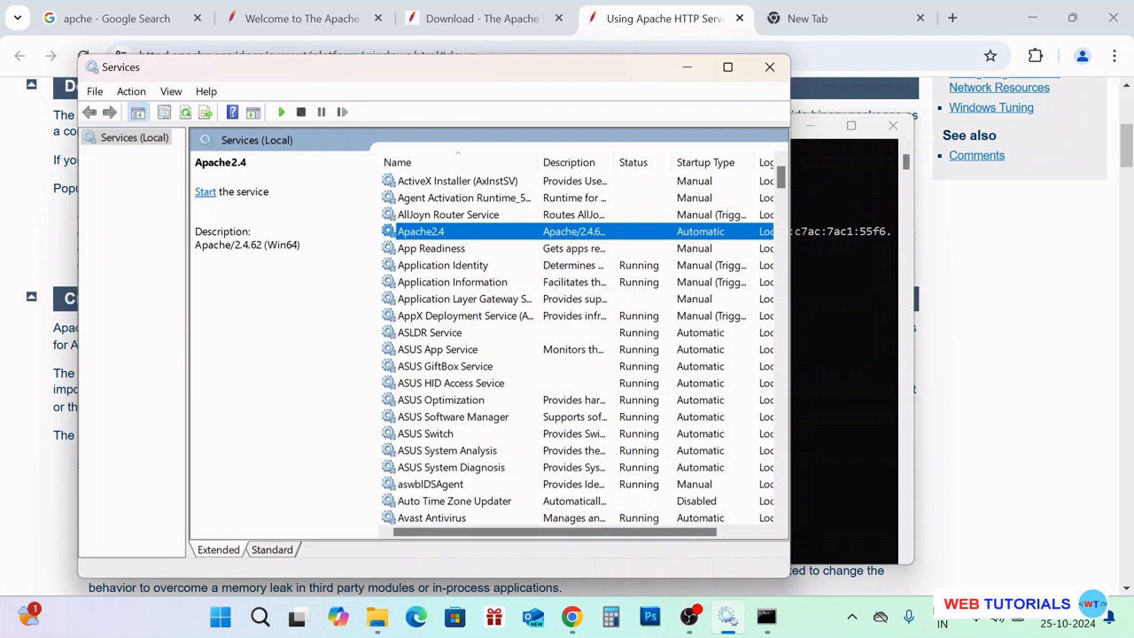
left_click(205, 192)
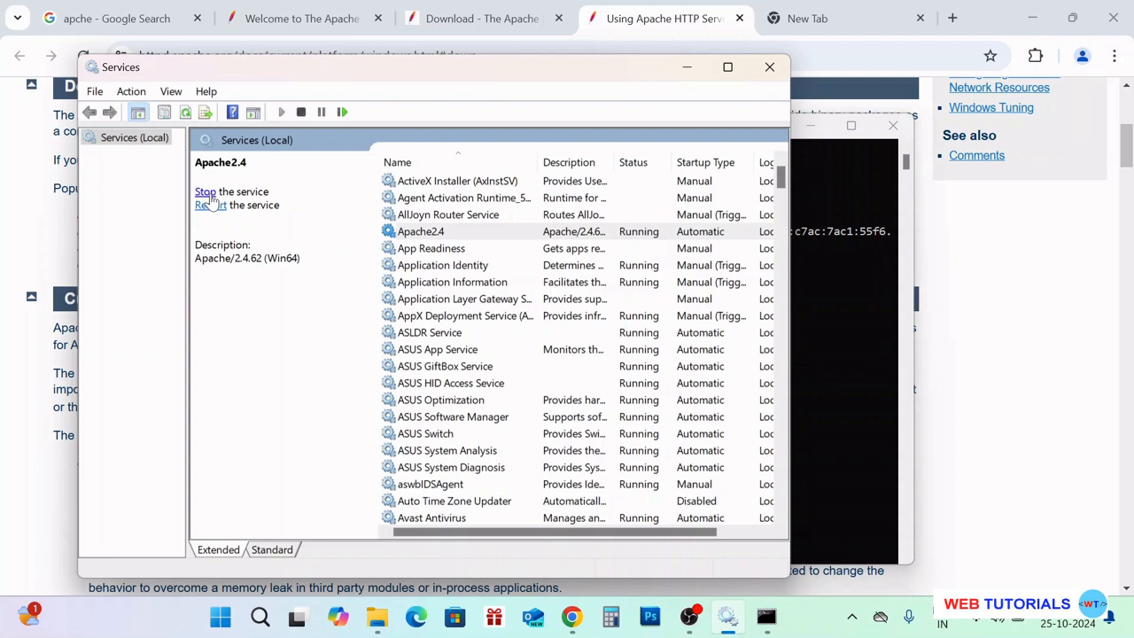
left_click(205, 193)
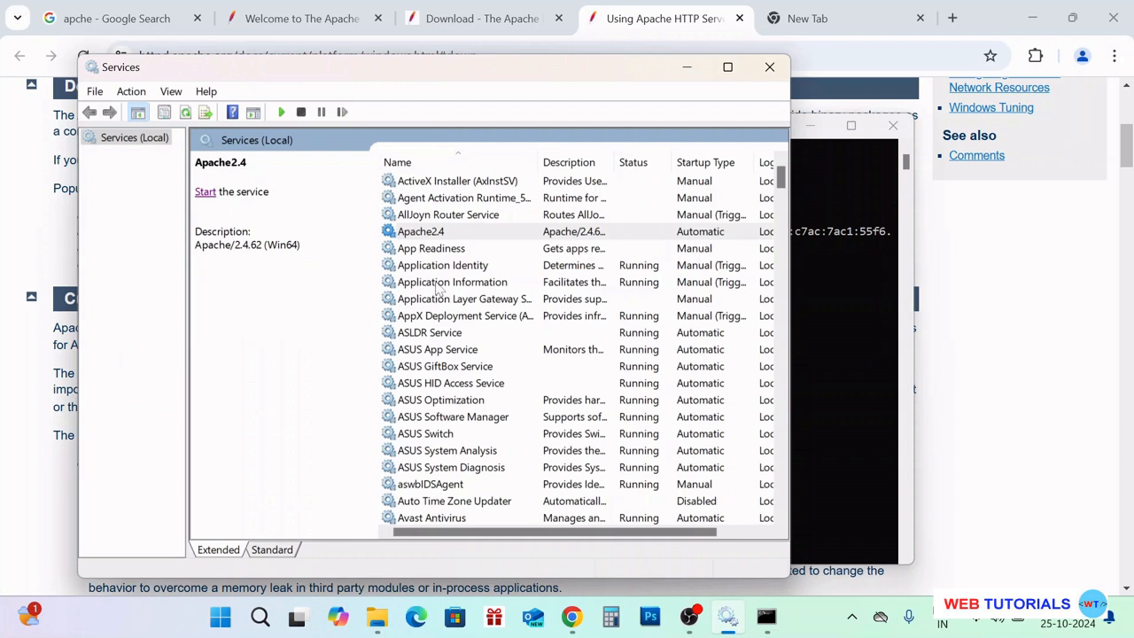
left_click(206, 193)
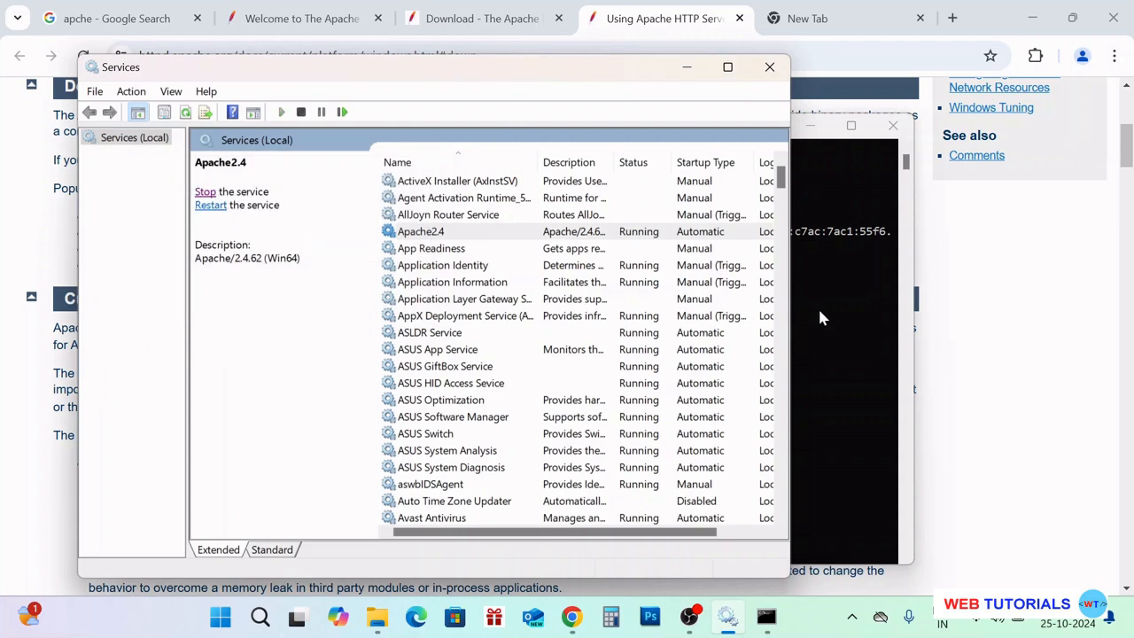
Switch to Chrome's empty tab, load 127.0.0.1, and check the text of the served page
left_click(830, 24)
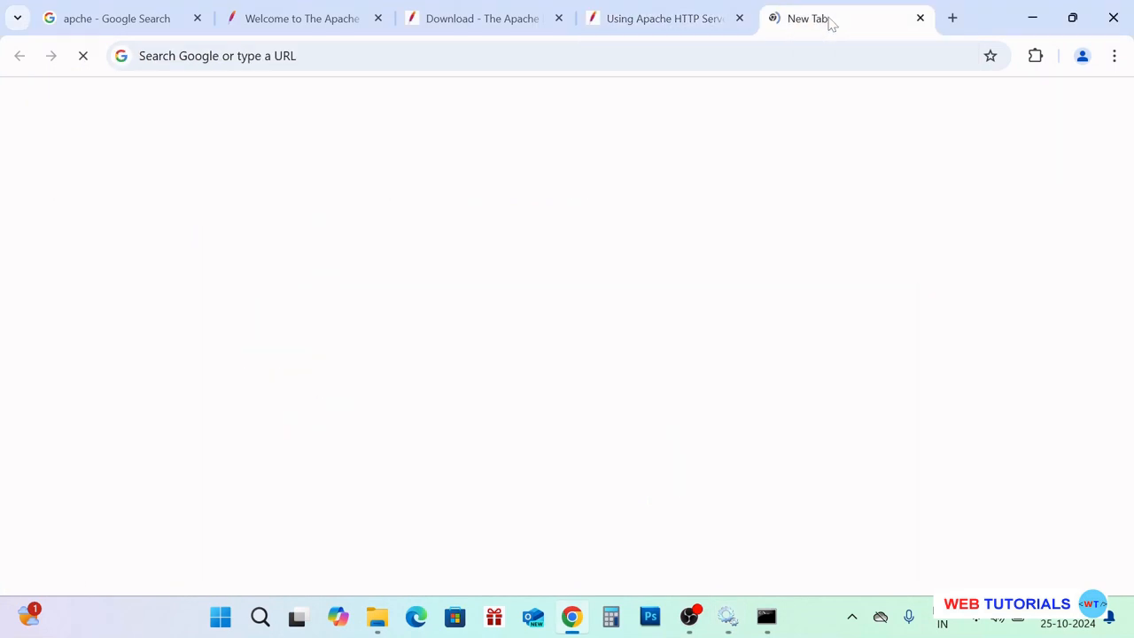
key("ctrl+l")
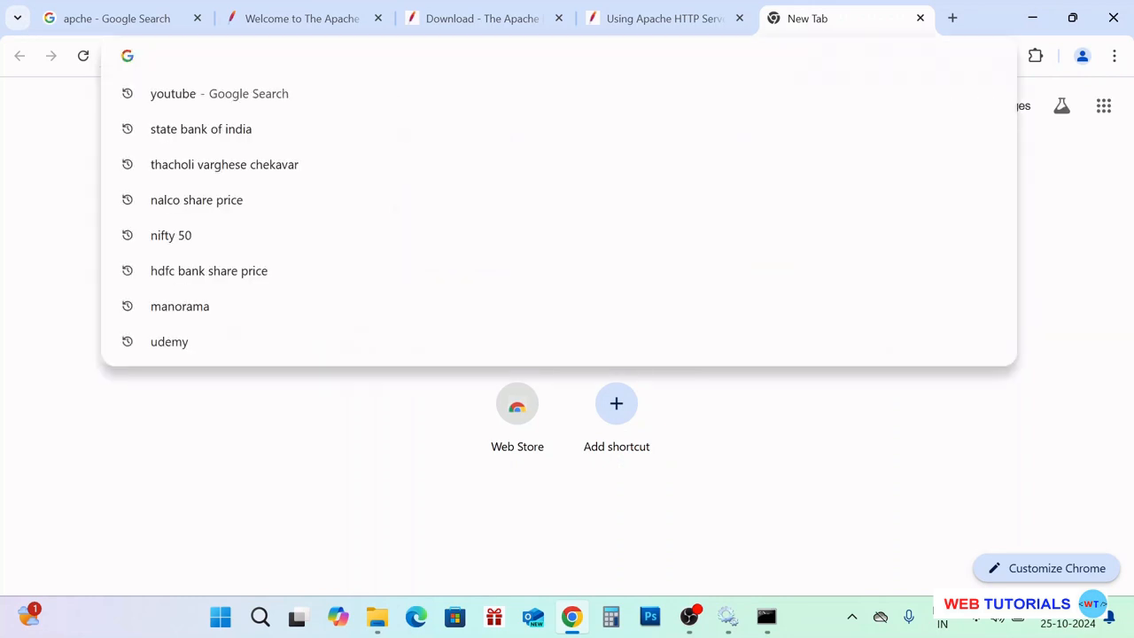
type("1")
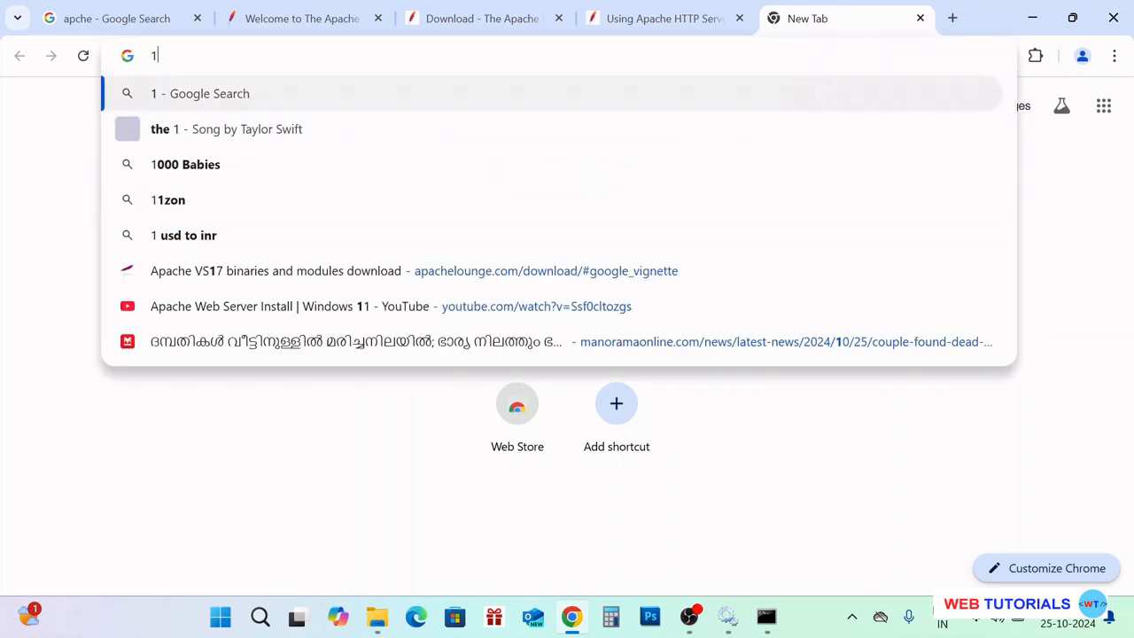
type("27.0")
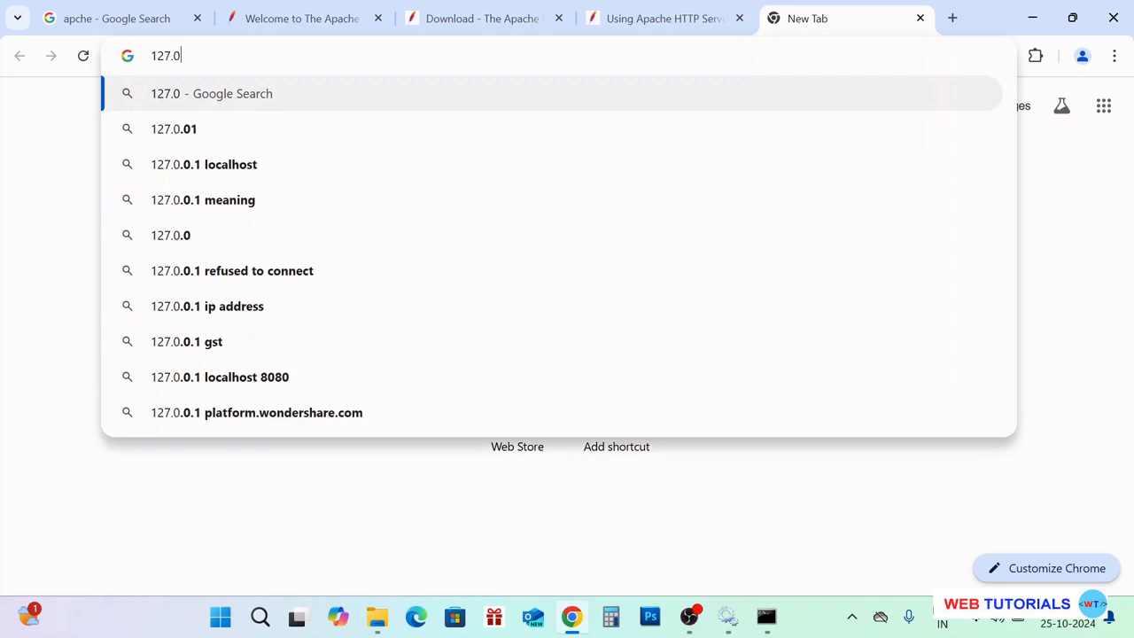
type(".0")
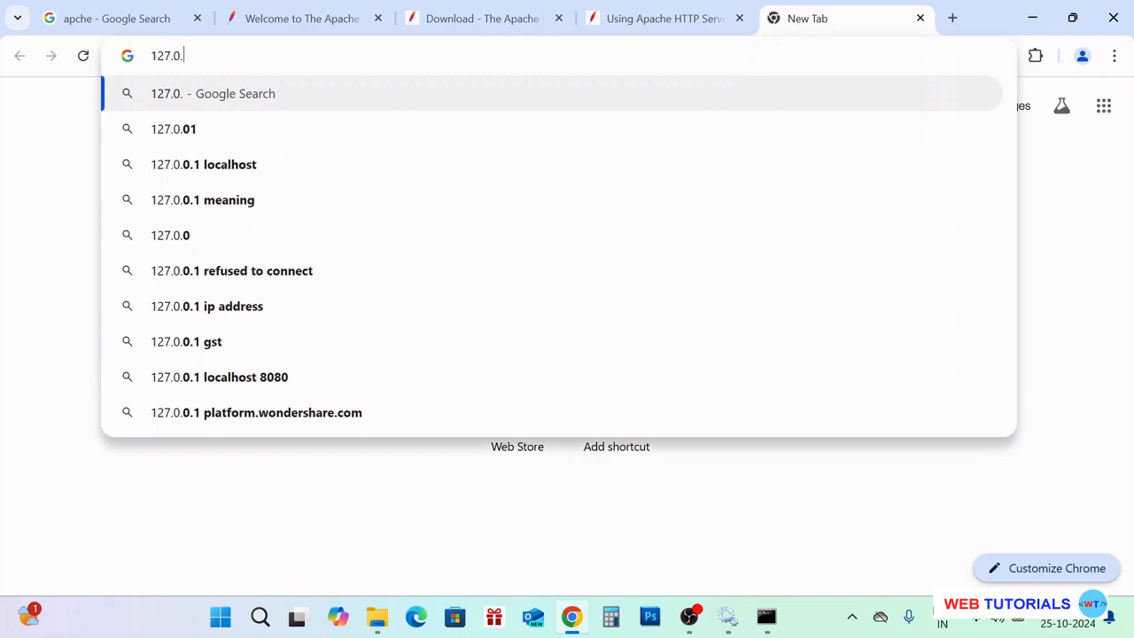
type(".1")
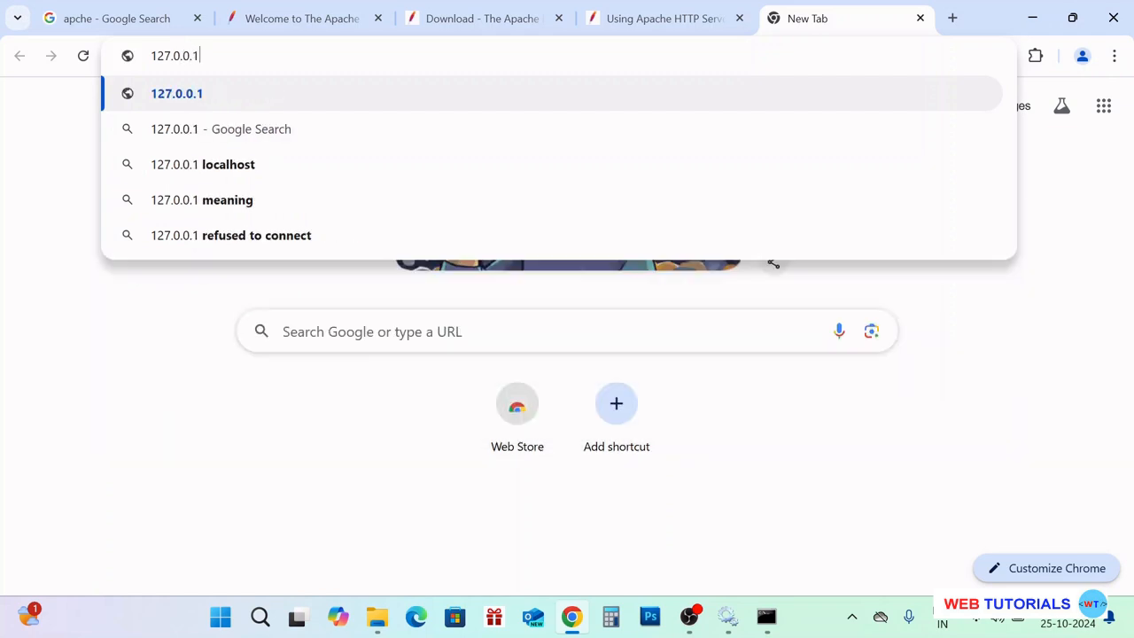
key("Return")
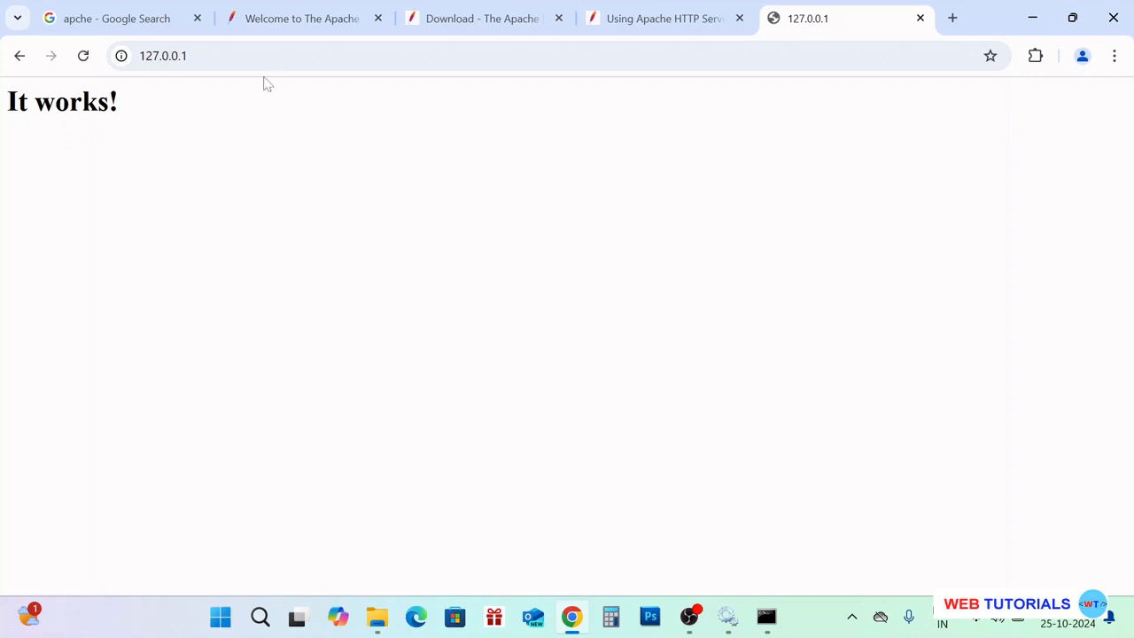
left_click(124, 58)
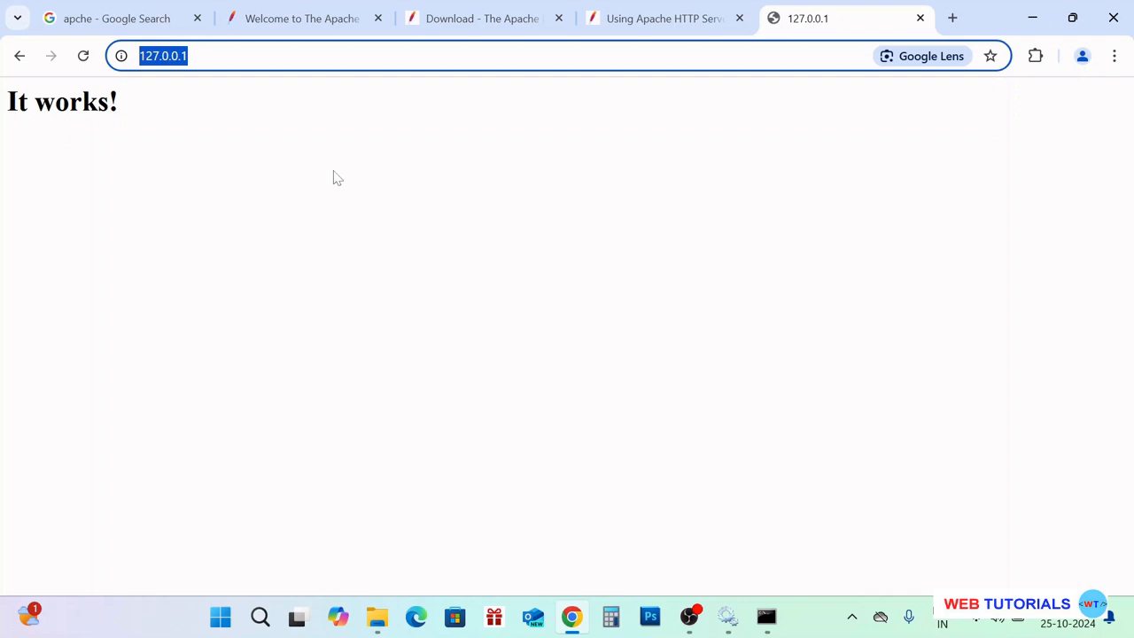
key("End")
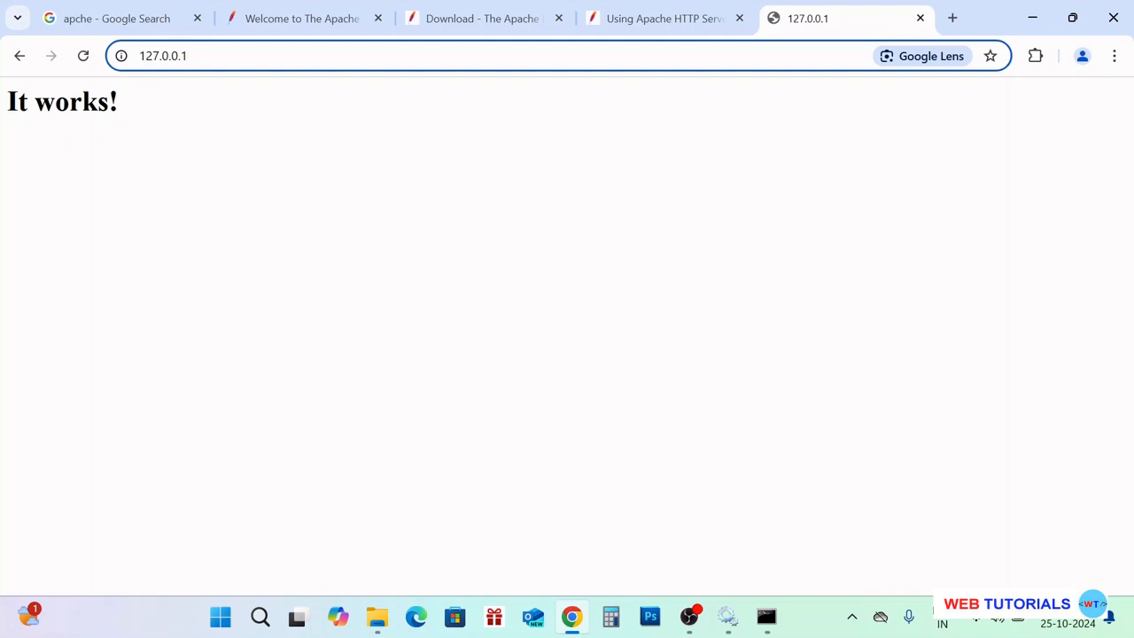
left_click_drag(7, 102, 179, 106)
left_click(303, 295)
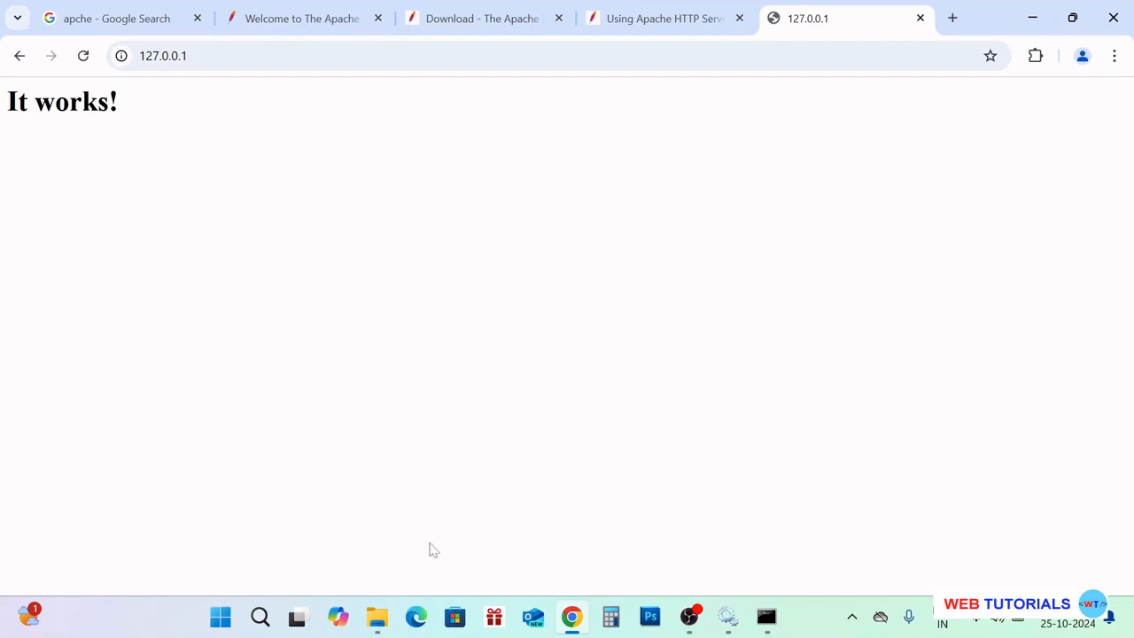
Switch to File Explorer and open the htdocs folder of C:\Apache24
left_click(378, 620)
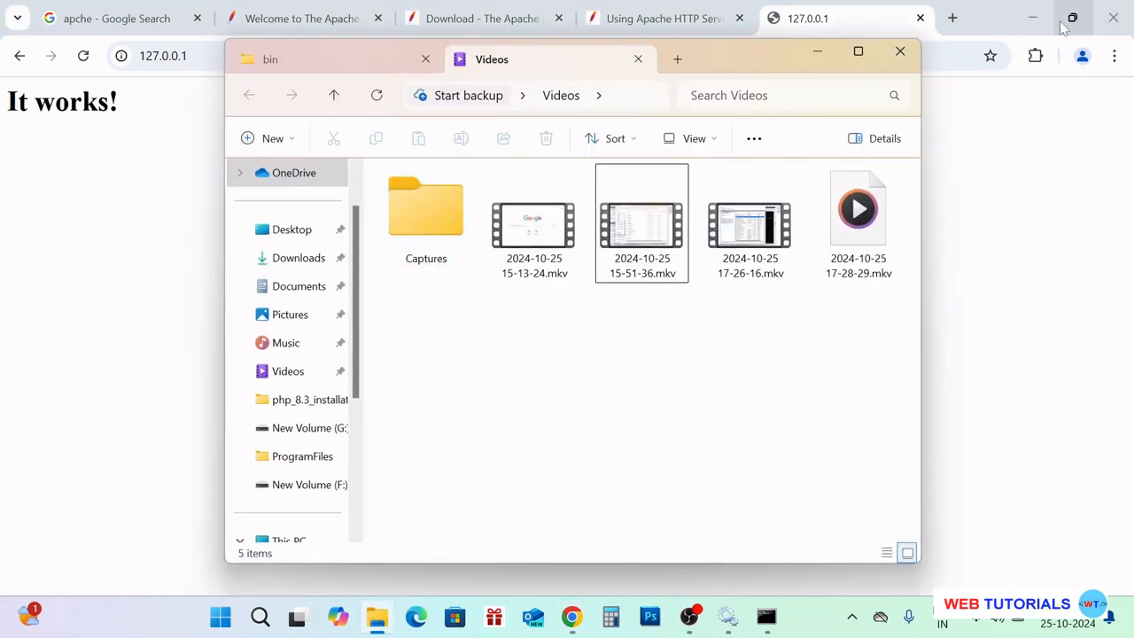
scroll(292, 354, "down", 3)
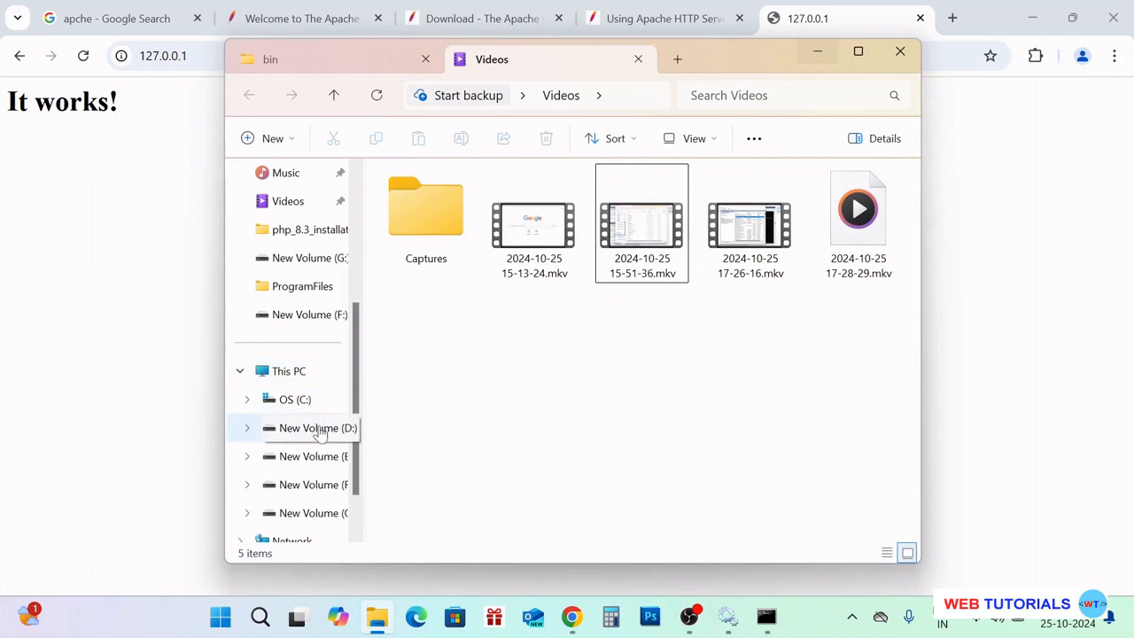
left_click(296, 403)
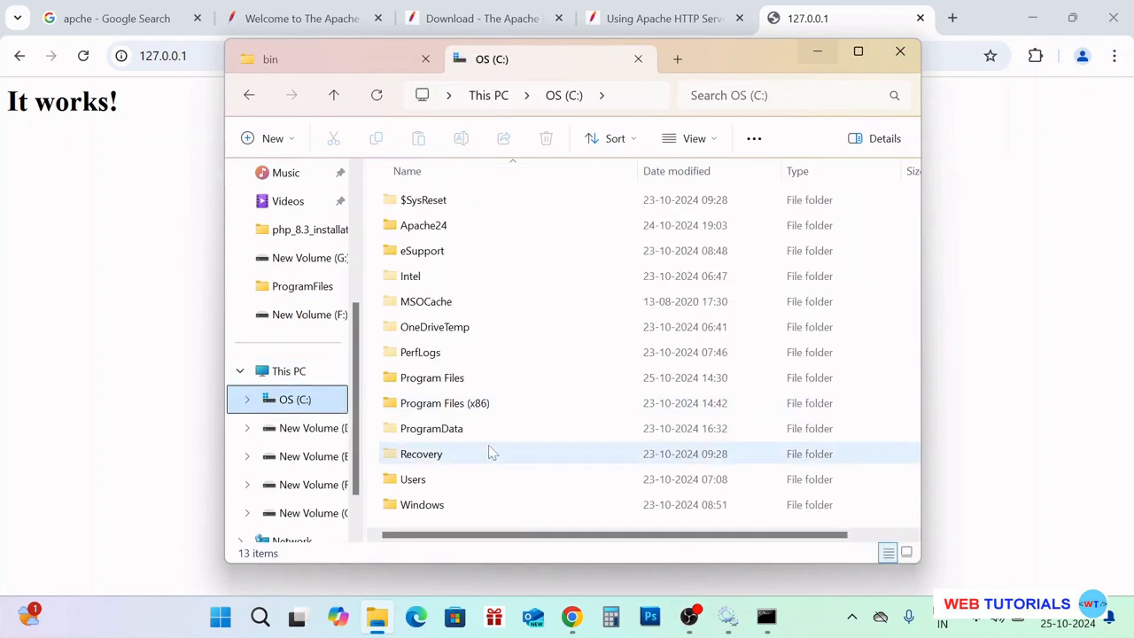
double_click(443, 226)
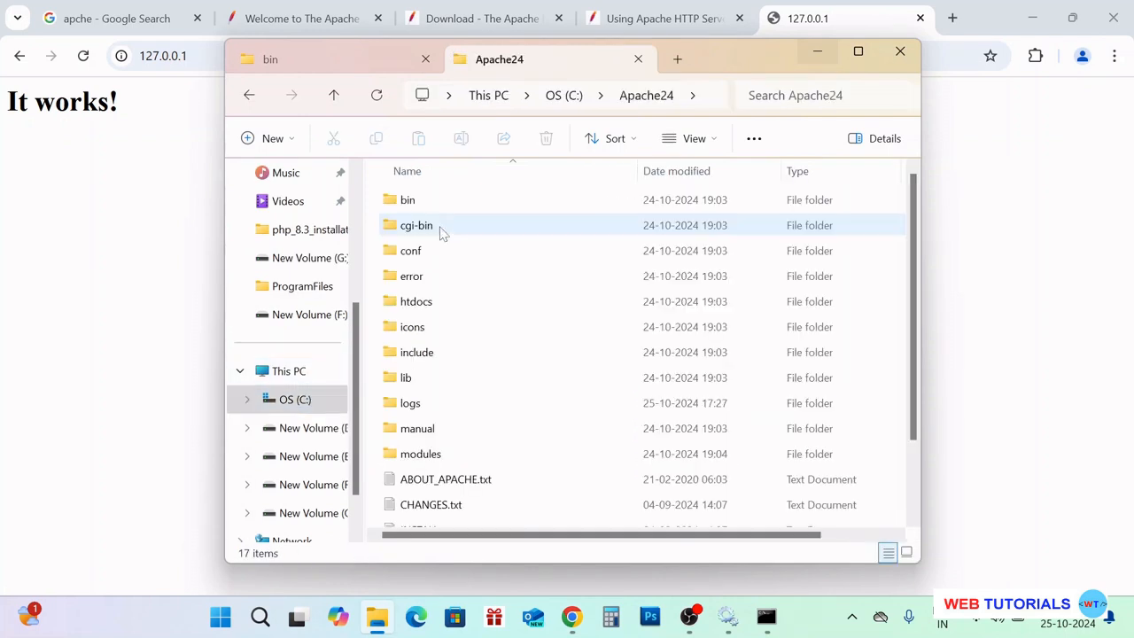
double_click(435, 301)
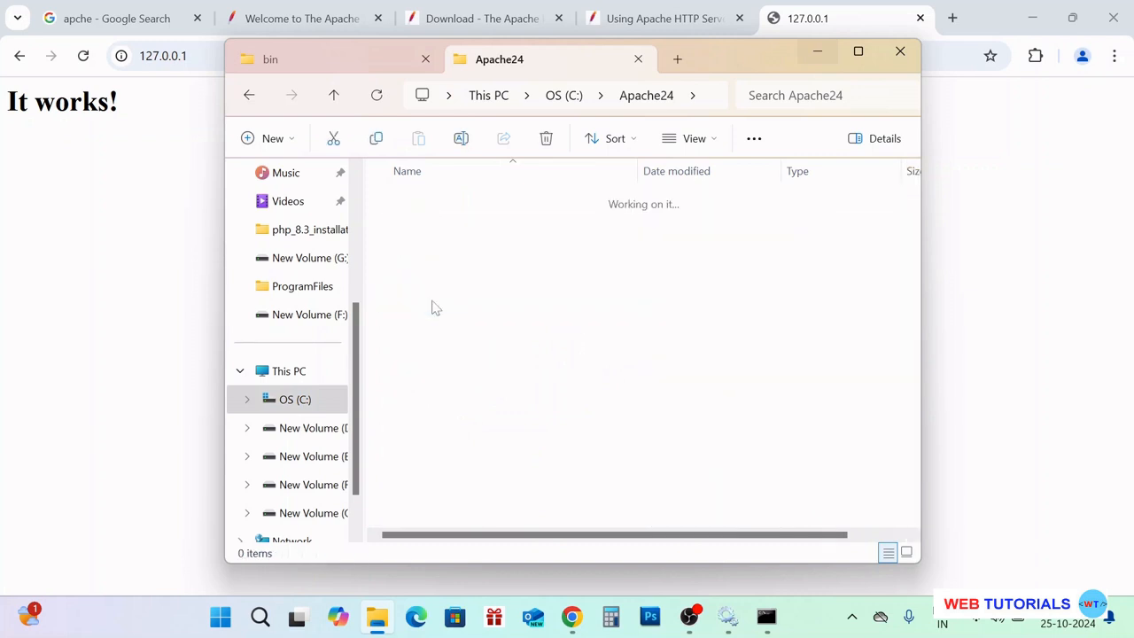
Open index.html from the htdocs folder in Notepad
left_click(440, 211)
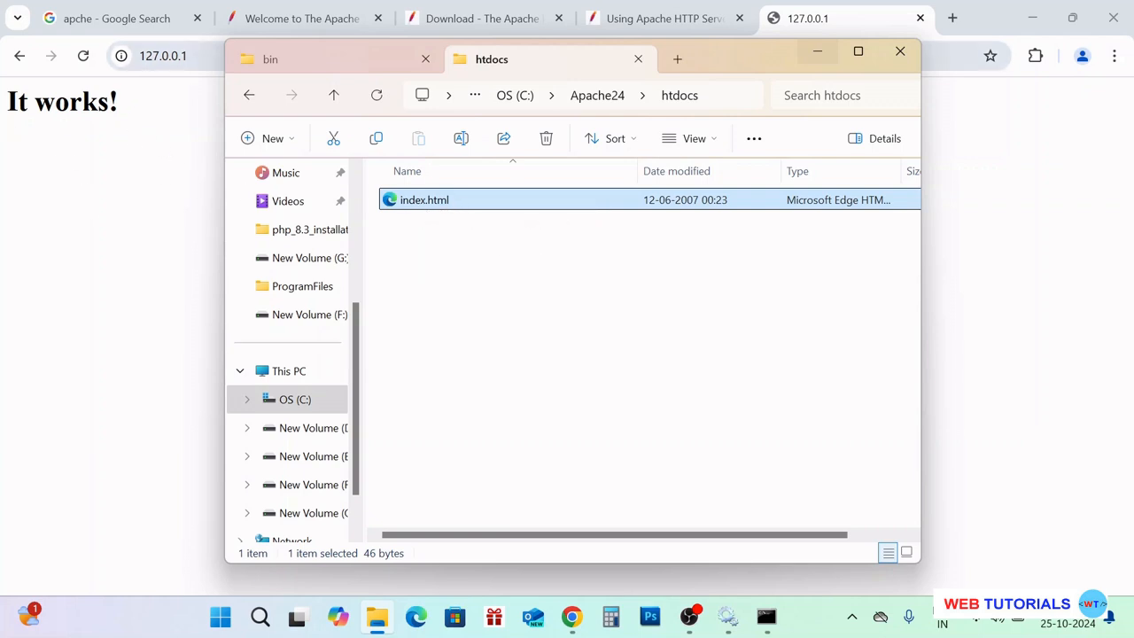
right_click(446, 203)
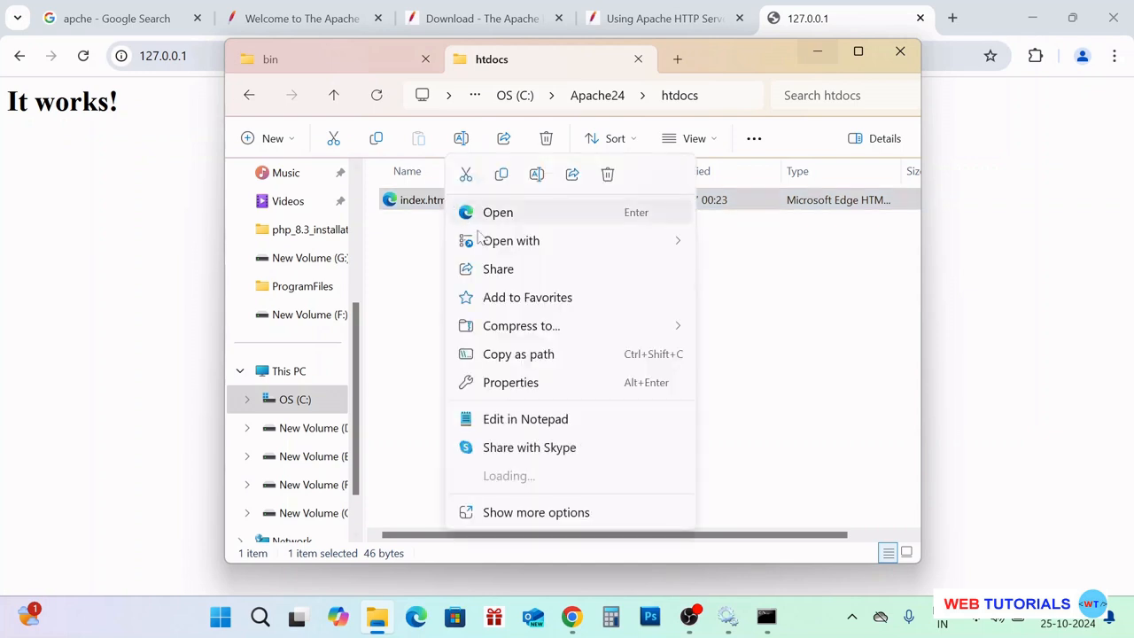
mouse_move(498, 255)
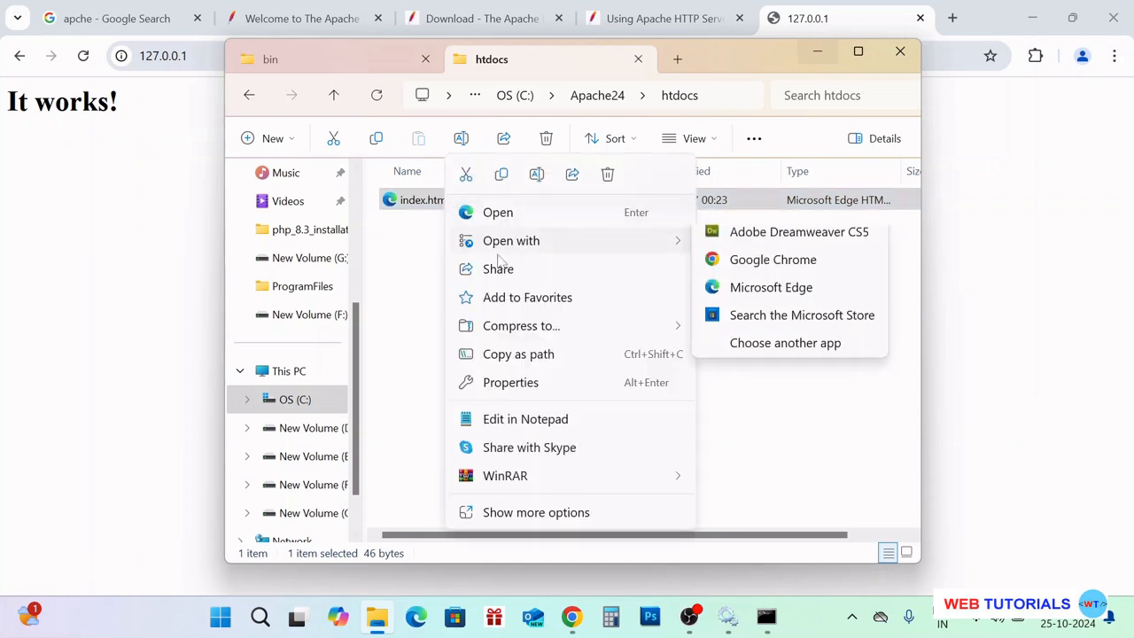
left_click(799, 355)
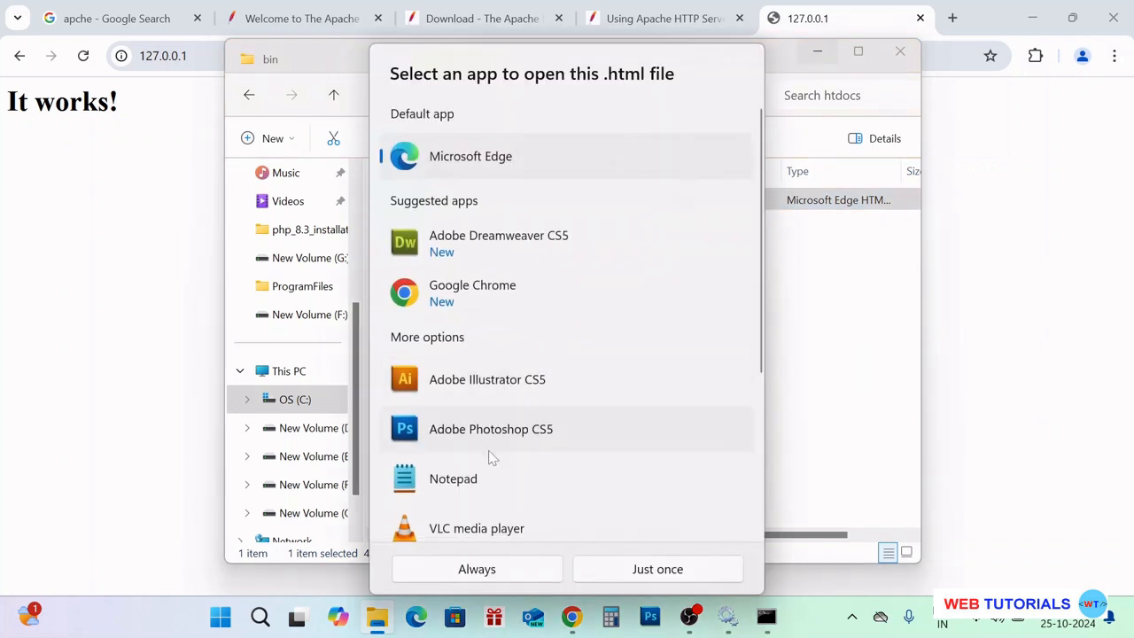
left_click(499, 492)
left_click(541, 574)
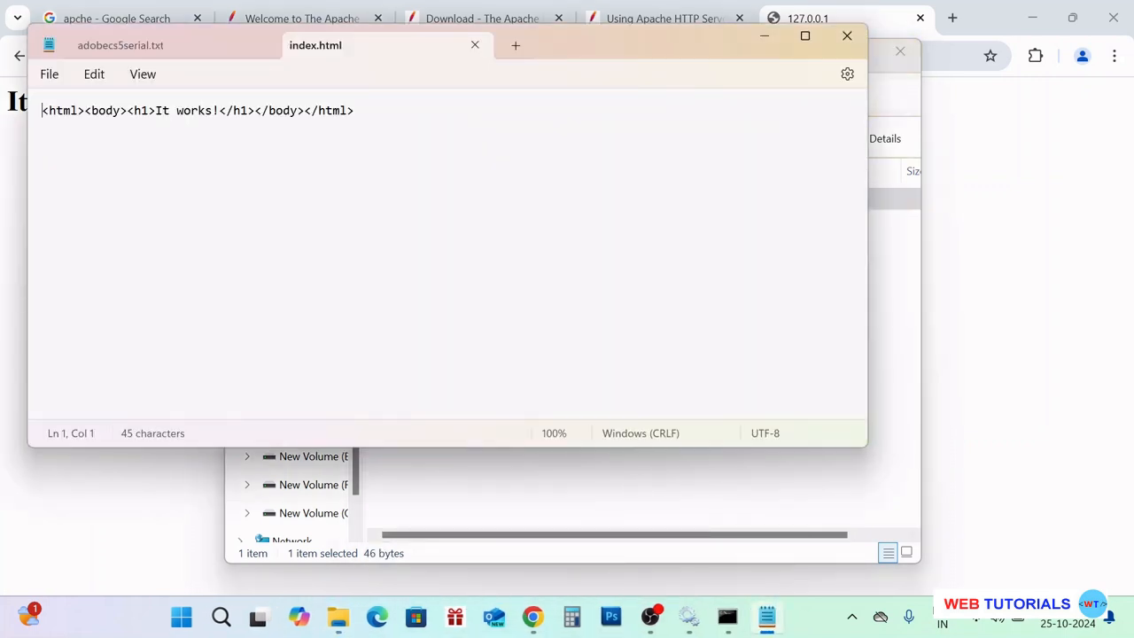
Change the h1 heading text in index.html to "It works is changes!" and save the file
left_click(214, 110)
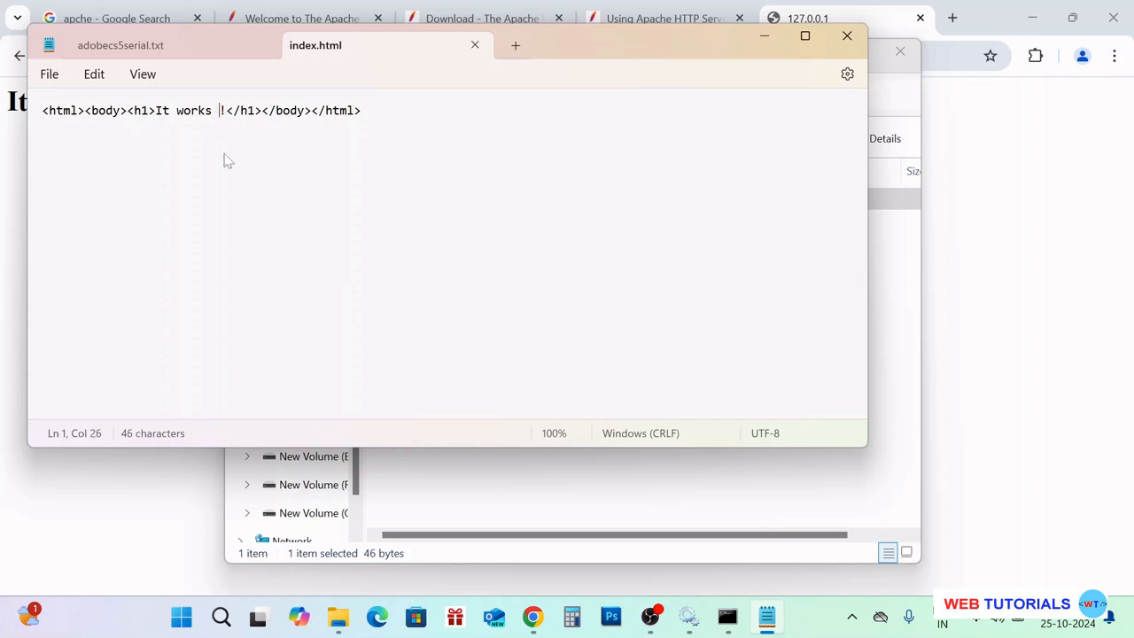
type("is cha")
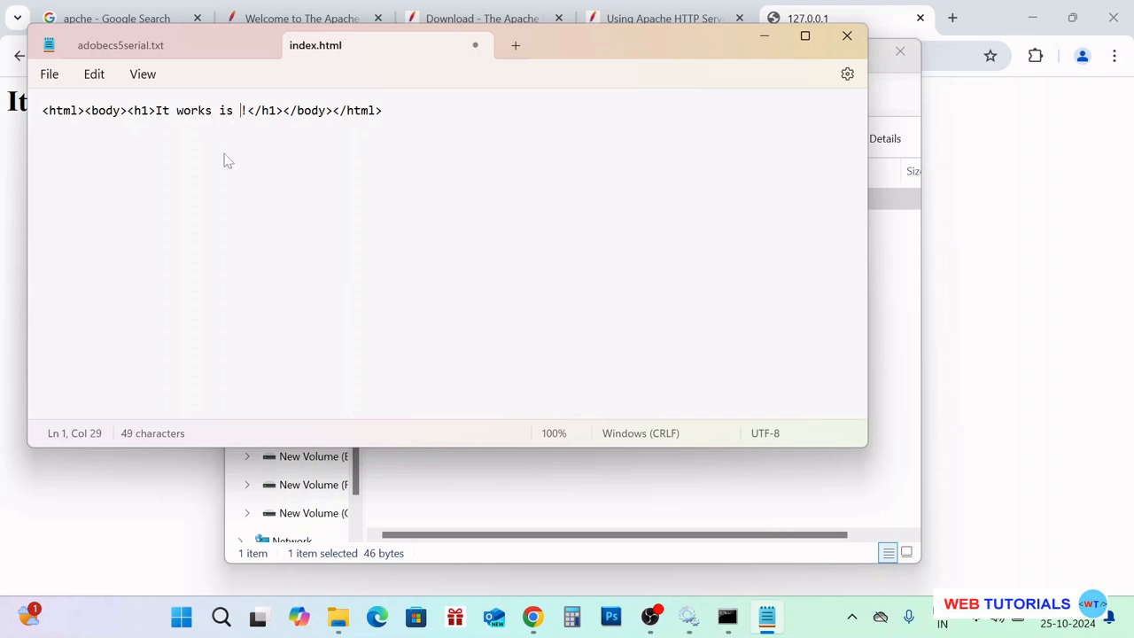
type("nges")
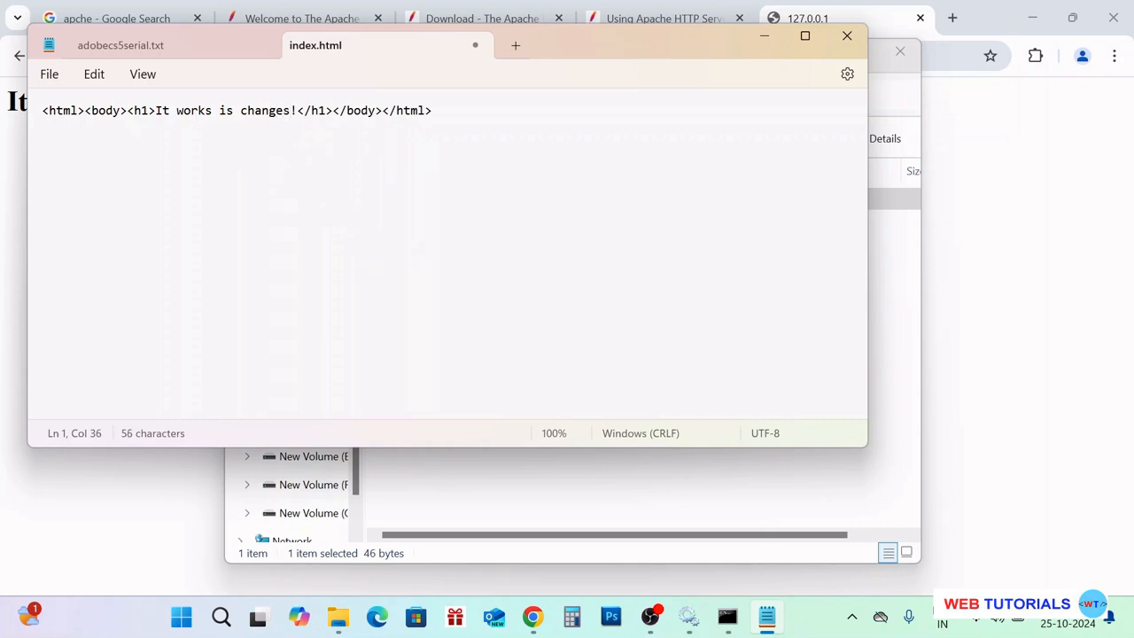
key("ctrl+s")
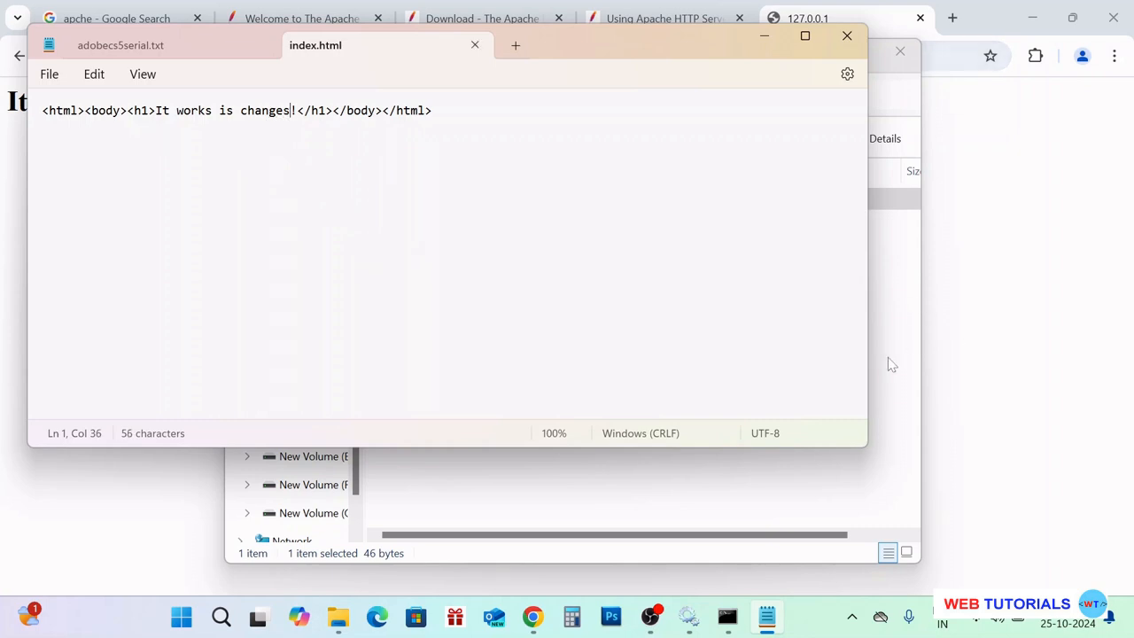
Return to Chrome, reload the 127.0.0.1 page, and check its heading
left_click(1010, 350)
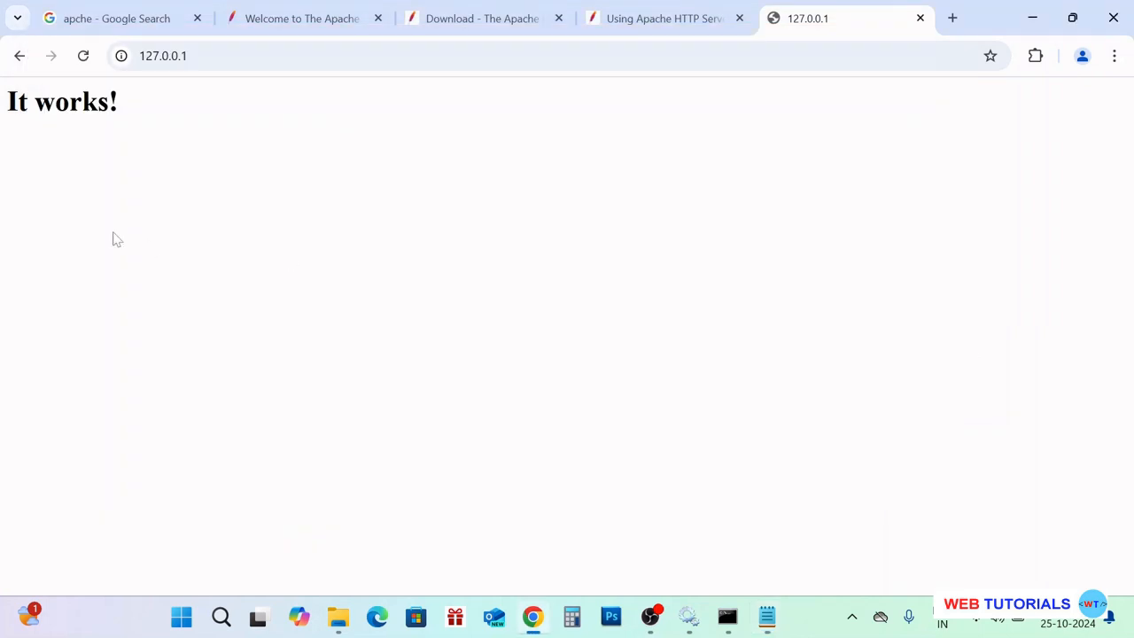
left_click(83, 55)
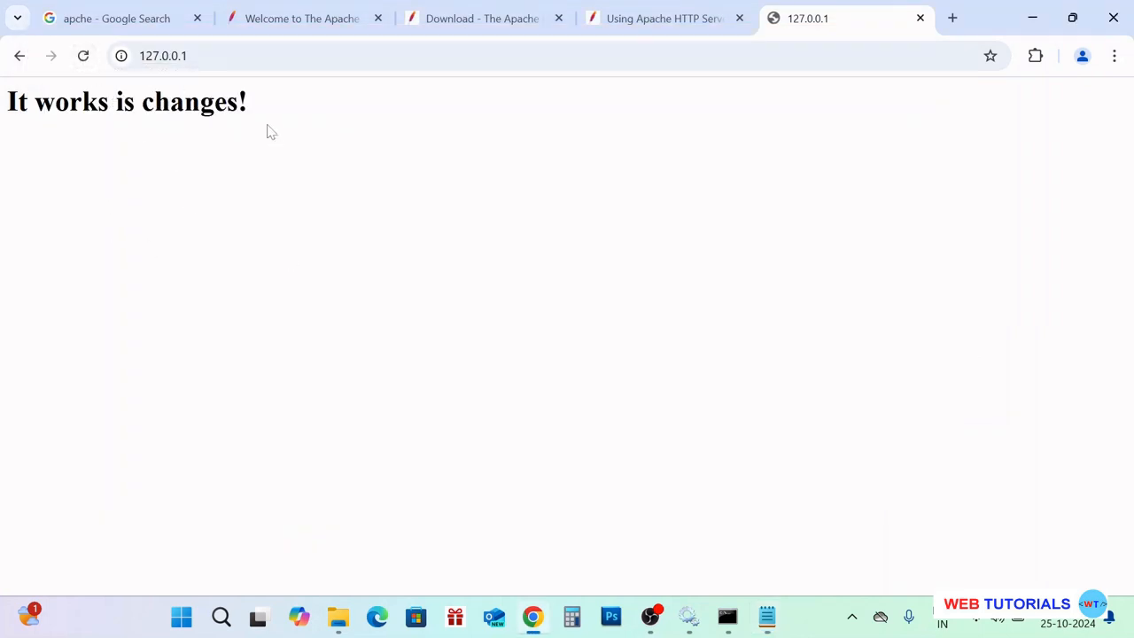
left_click_drag(8, 102, 344, 141)
left_click(339, 116)
Switch to the Command Prompt and try to uninstall the Apache service with http -k uninstall
left_click(733, 625)
left_click(518, 358)
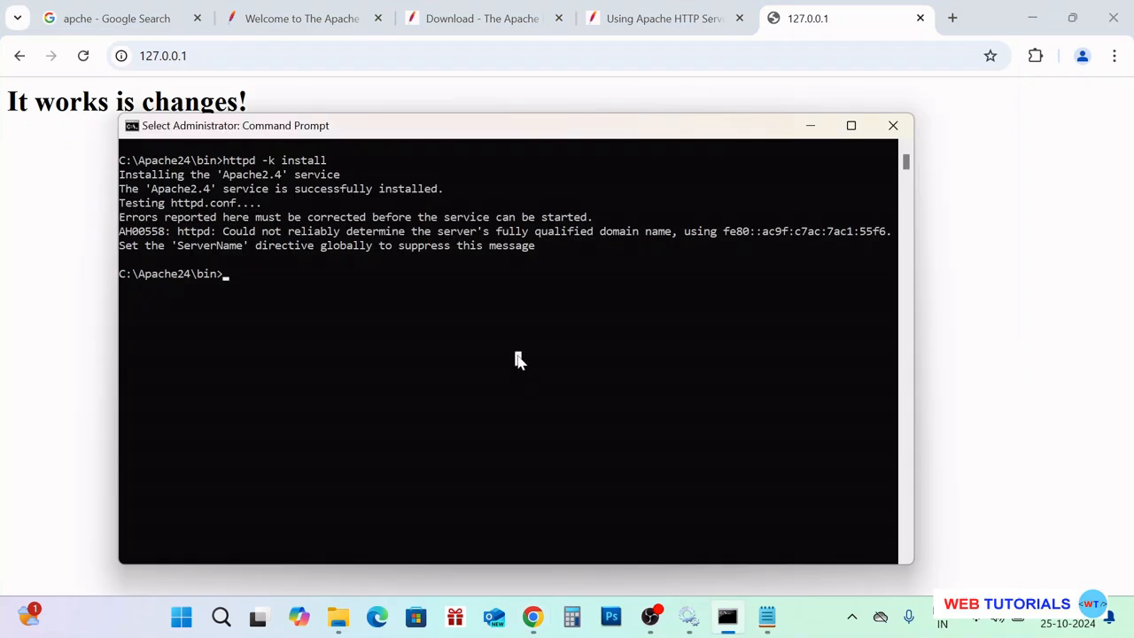
type("htt")
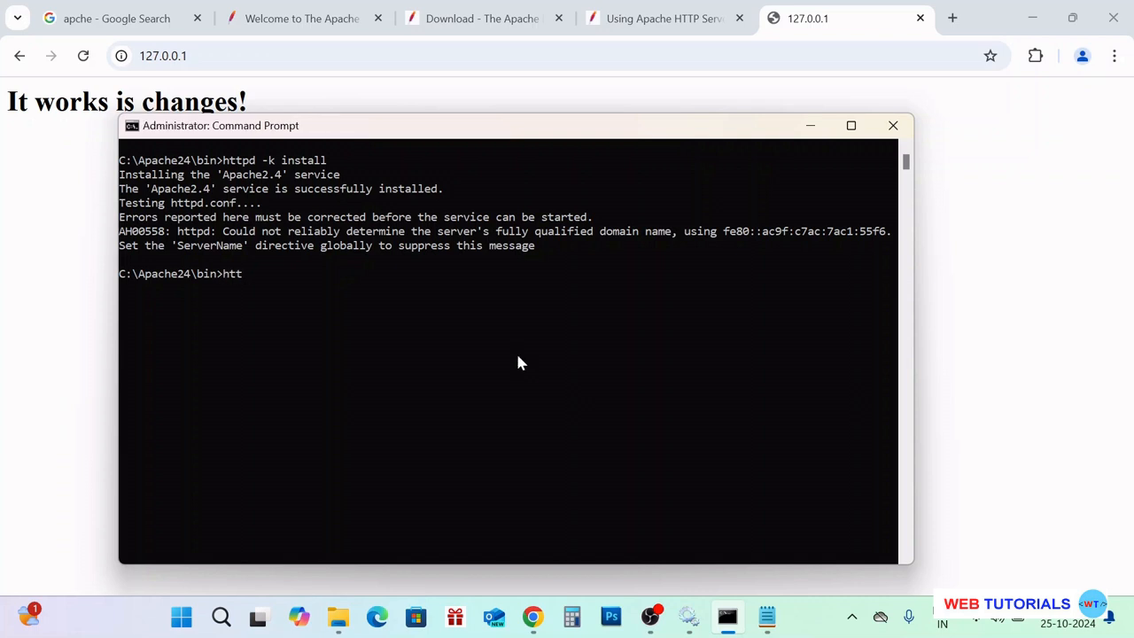
type("p -k uninstall")
key("Return")
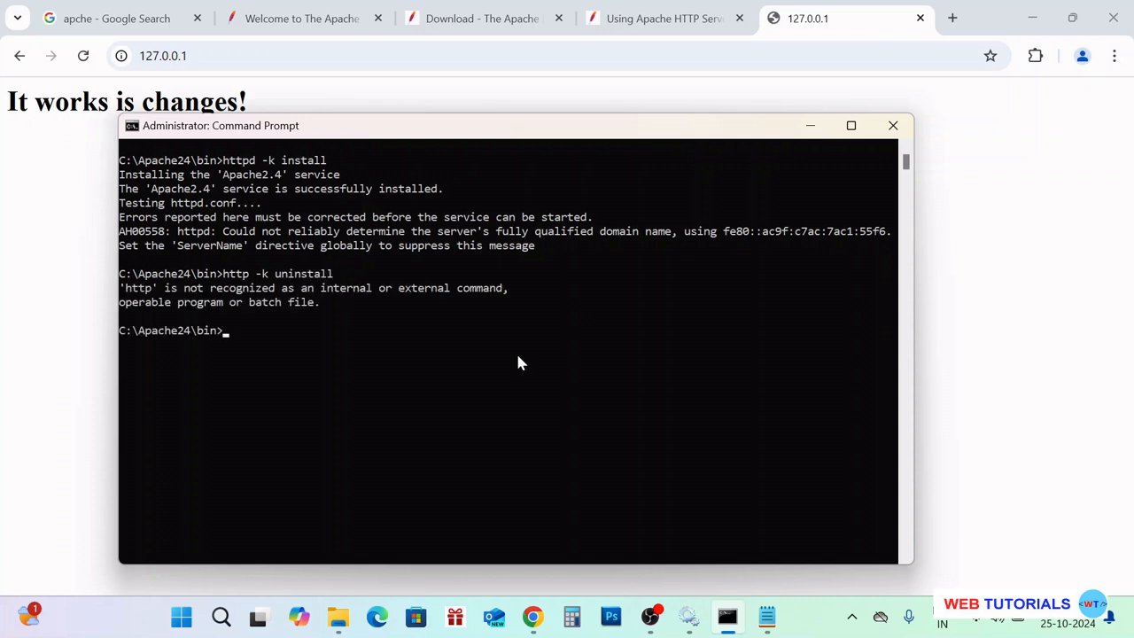
Remove the Apache service by correcting the previous command to httpd -k uninstall, and refresh the list in Services
key("Up")
key("Left")
key("Left")
key("Left")
key("Left")
key("Left")
key("Left")
key("Left")
key("Left")
key("Left")
key("Left")
type("d")
key("Return")
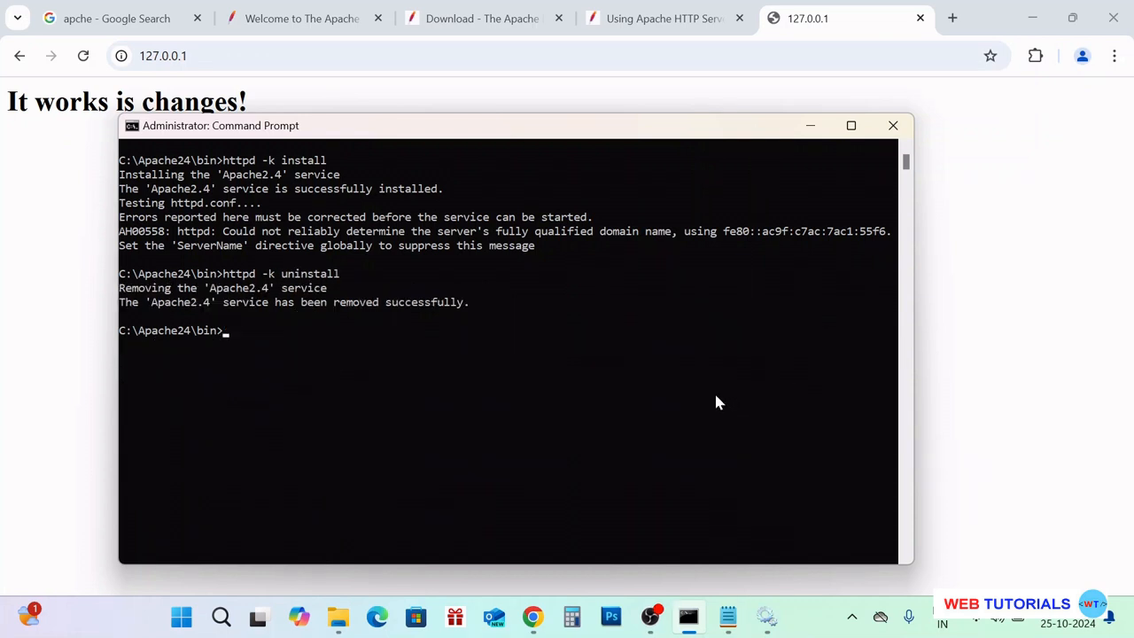
left_click(768, 617)
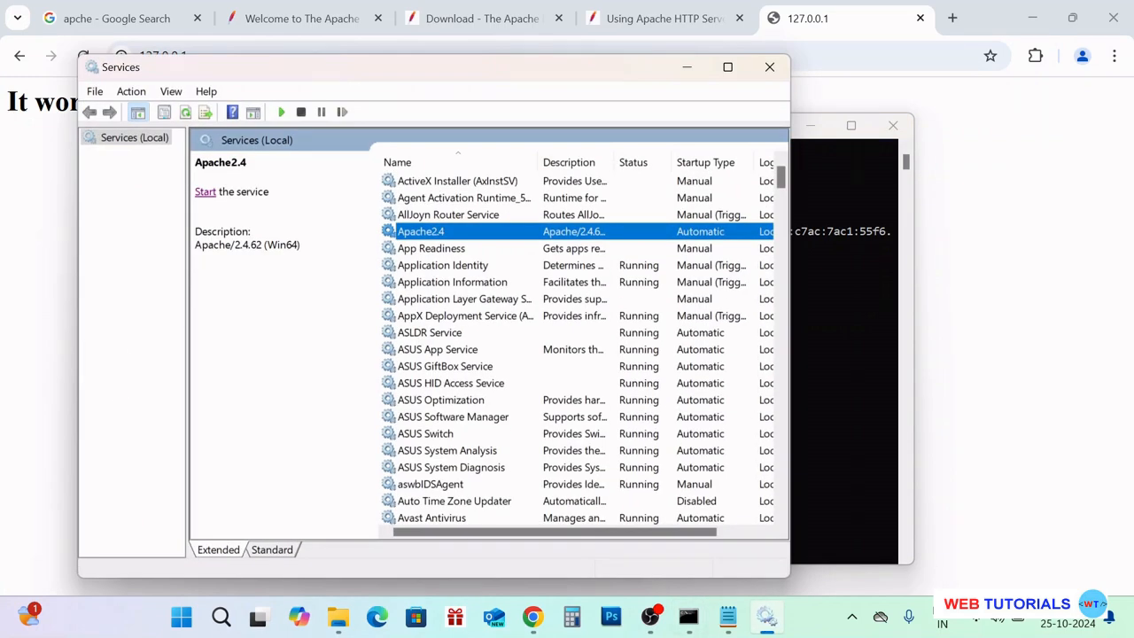
left_click(185, 112)
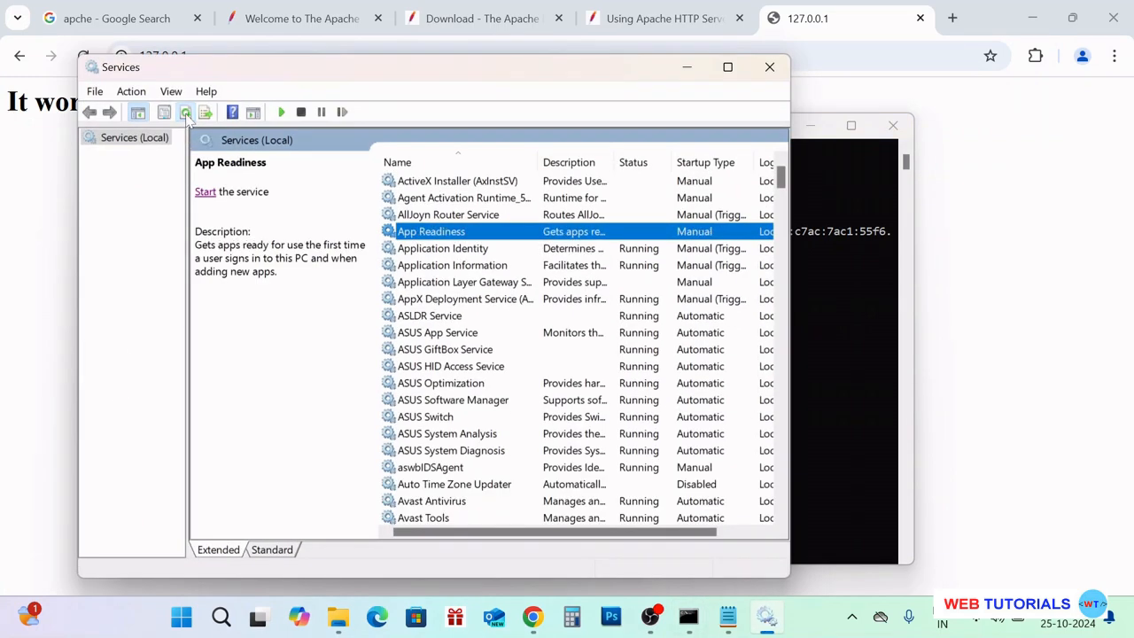